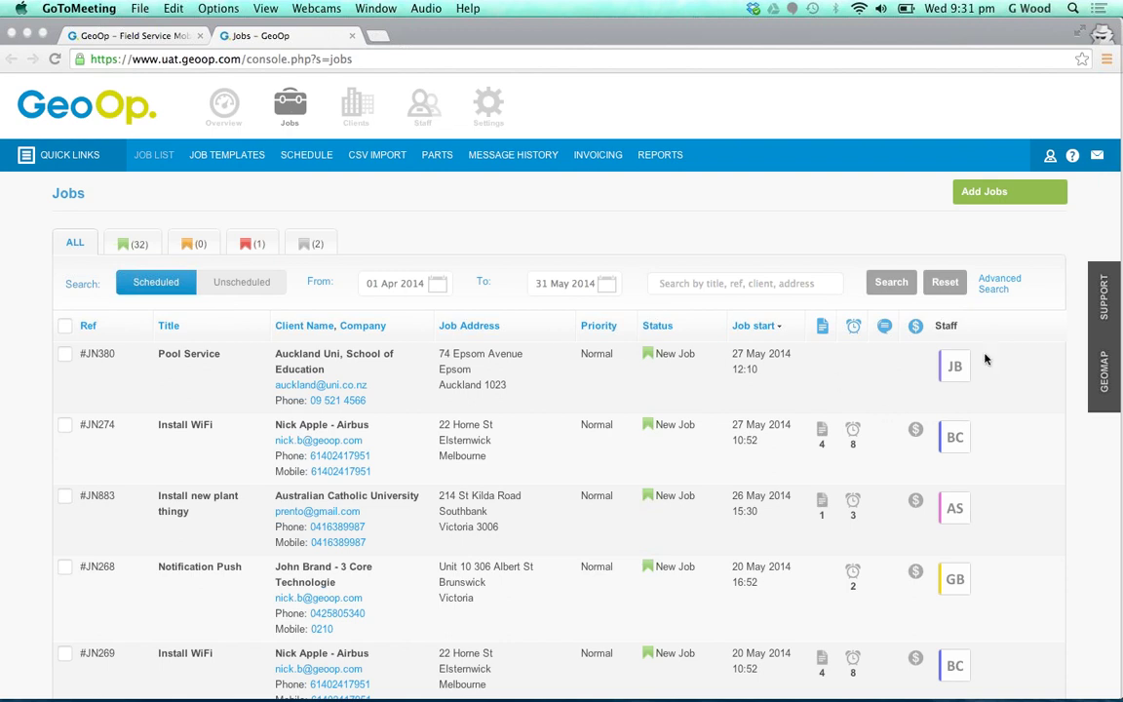
Start a new single job from the Add Jobs menu.
{"action": "scroll", "coordinate": [985, 359], "scroll_direction": "down", "scroll_amount": 8}
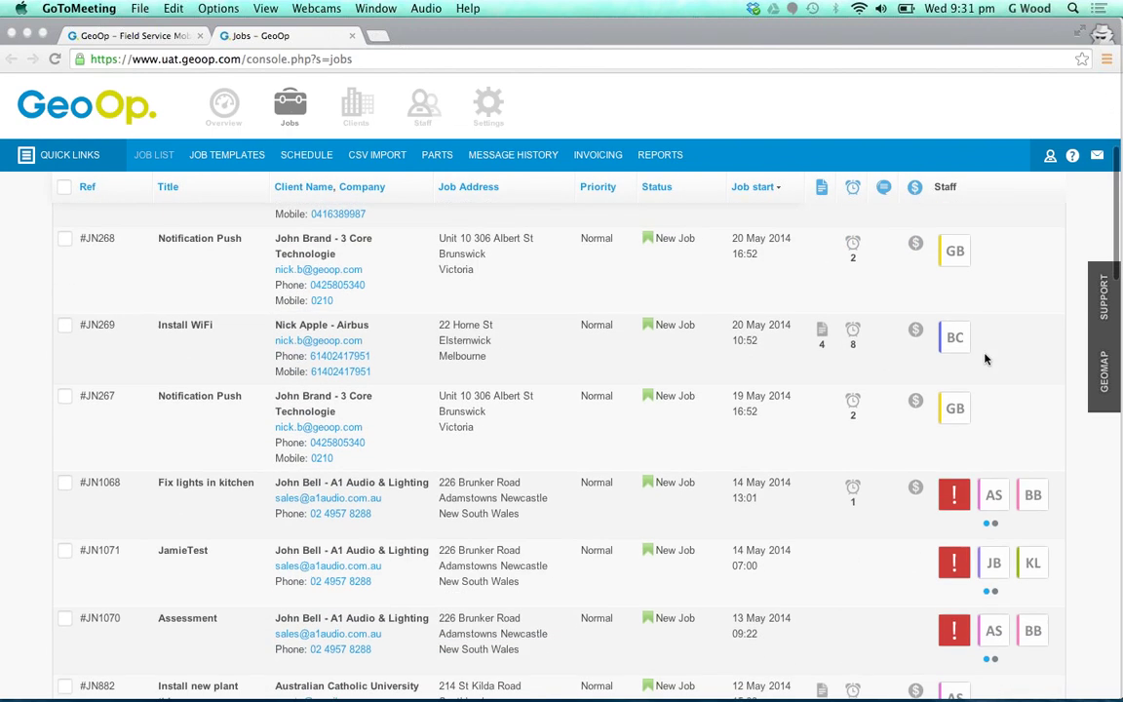
{"action": "scroll", "coordinate": [984, 360], "scroll_direction": "down", "scroll_amount": 4}
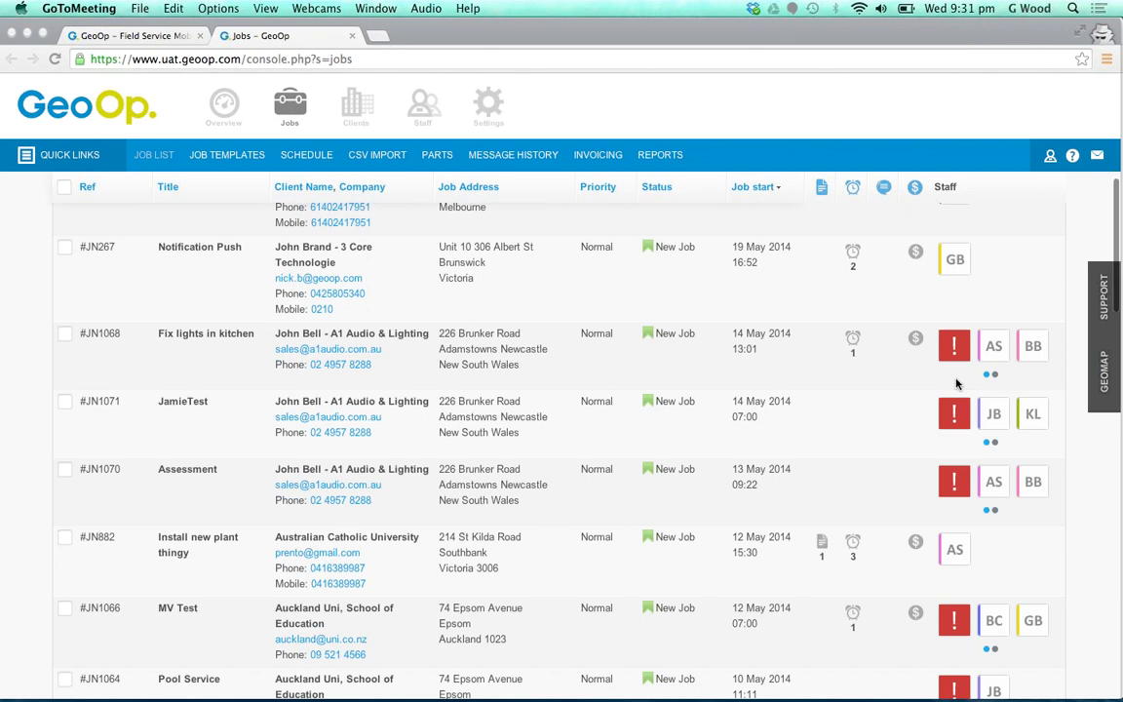
{"action": "scroll", "coordinate": [956, 384], "scroll_direction": "up", "scroll_amount": 10}
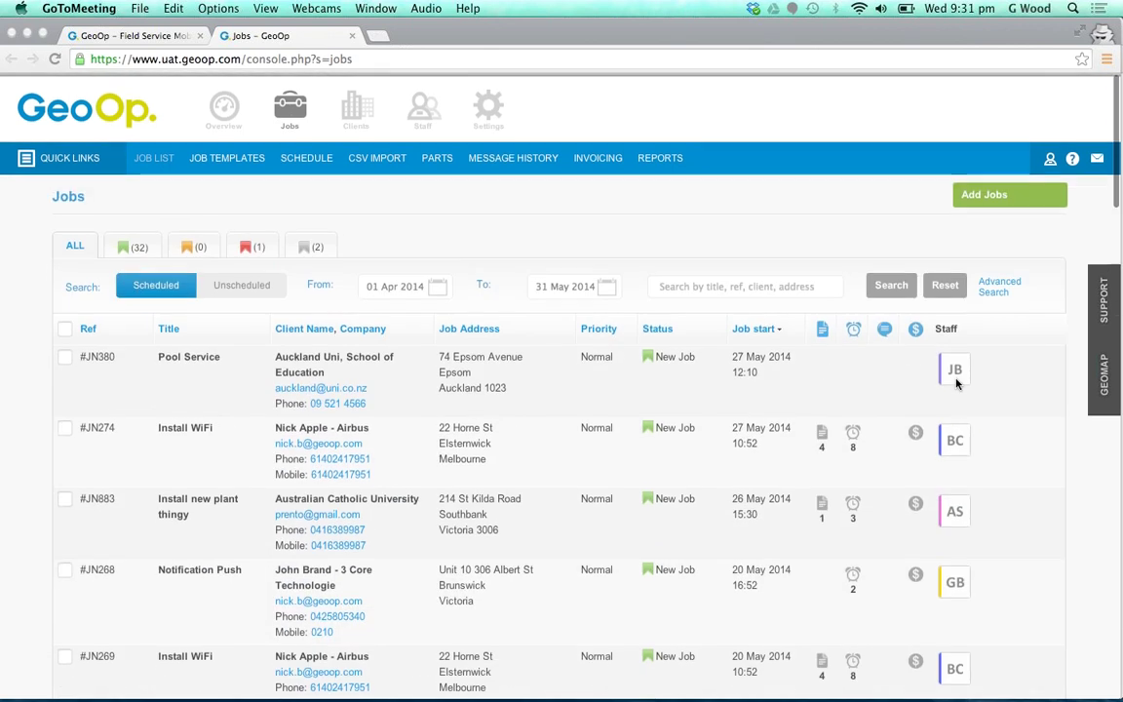
{"action": "left_click", "coordinate": [972, 190]}
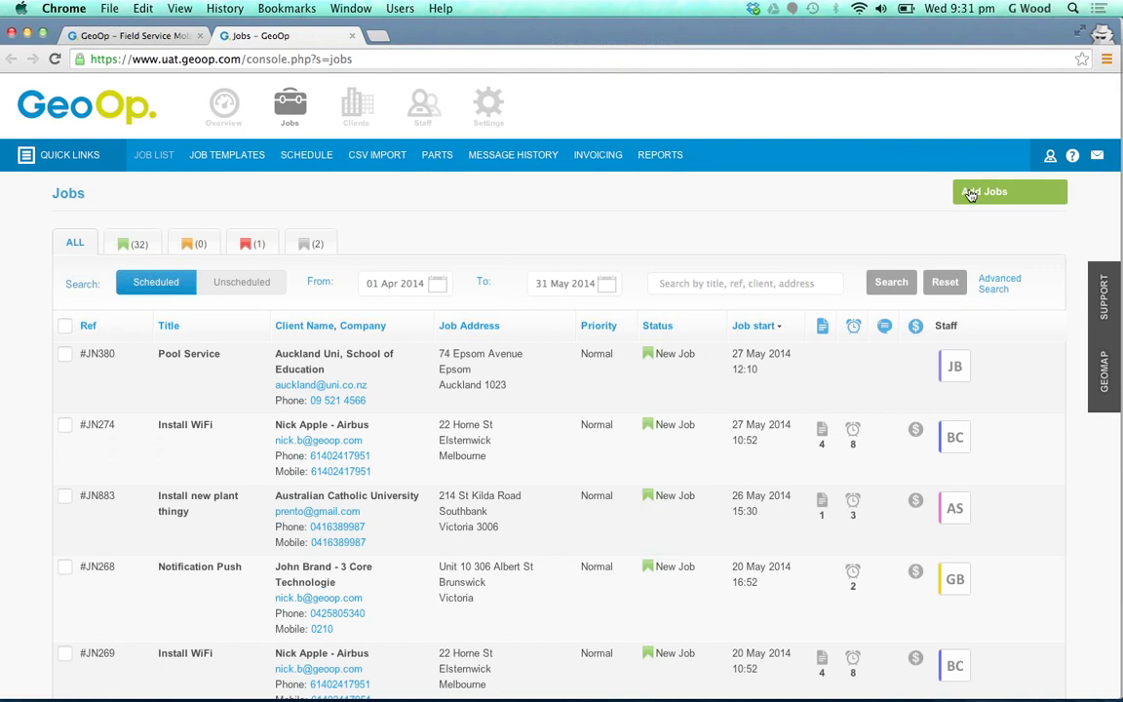
{"action": "left_click", "coordinate": [975, 192]}
{"action": "left_click", "coordinate": [974, 212]}
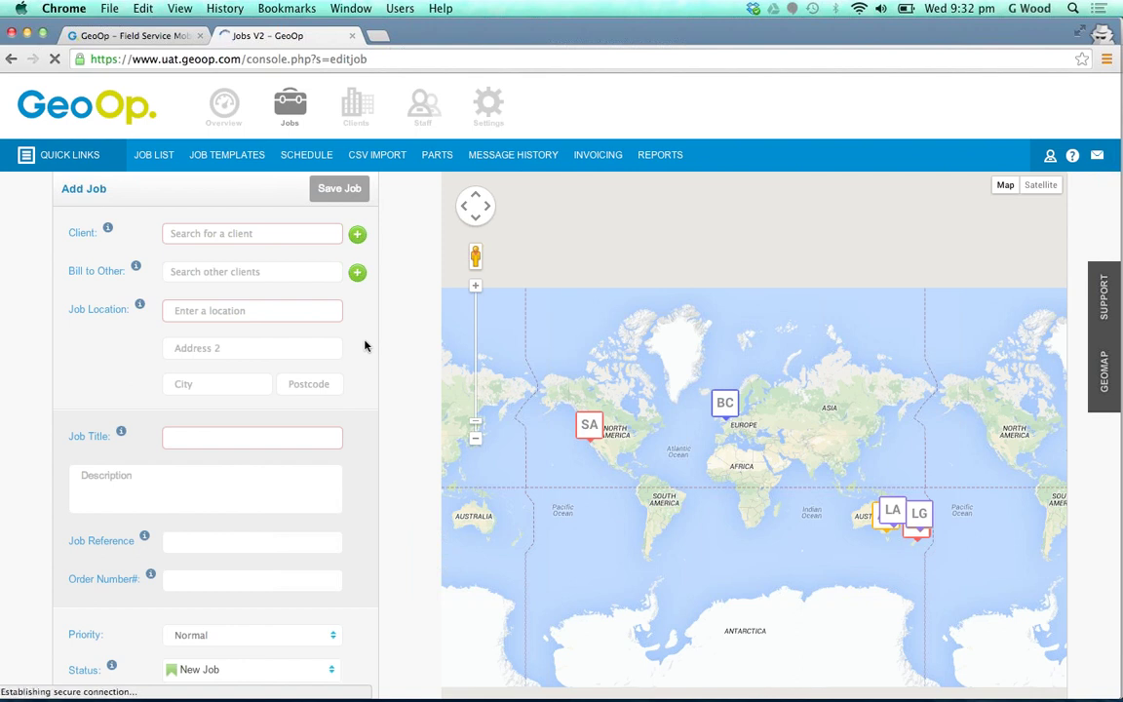
Set the client to Auckland Uni, School of Education, auto-filling its Epsom address.
{"action": "left_click", "coordinate": [244, 233]}
{"action": "type", "text": "Auckland"}
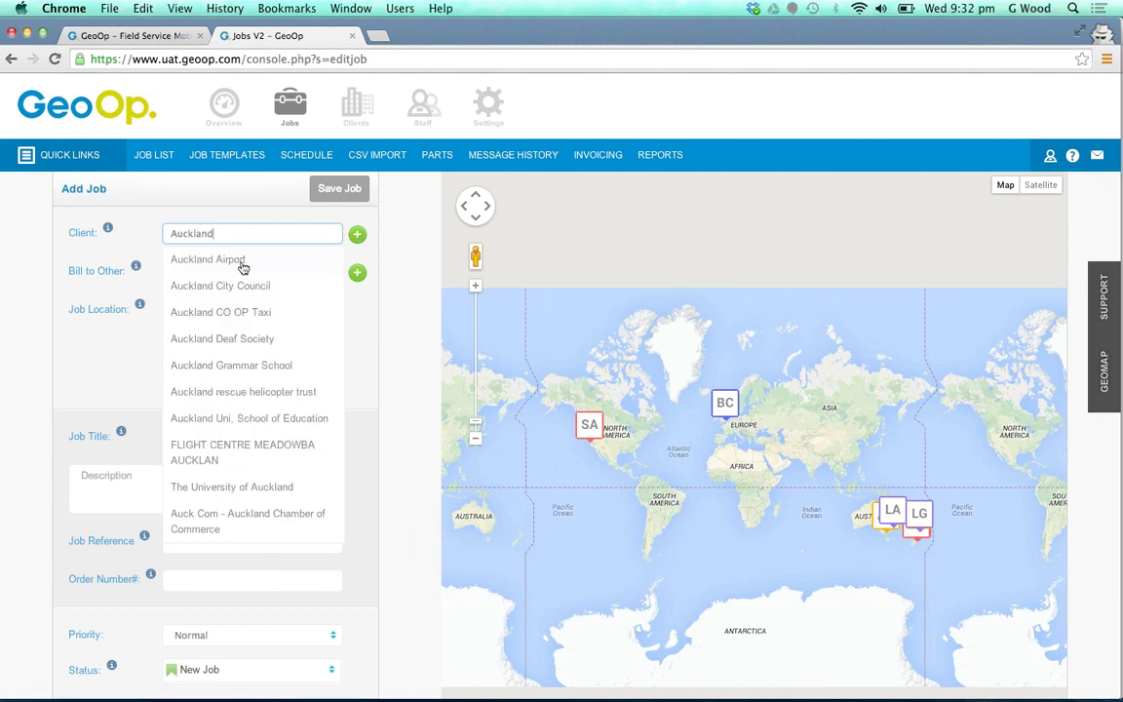
{"action": "left_click", "coordinate": [244, 419]}
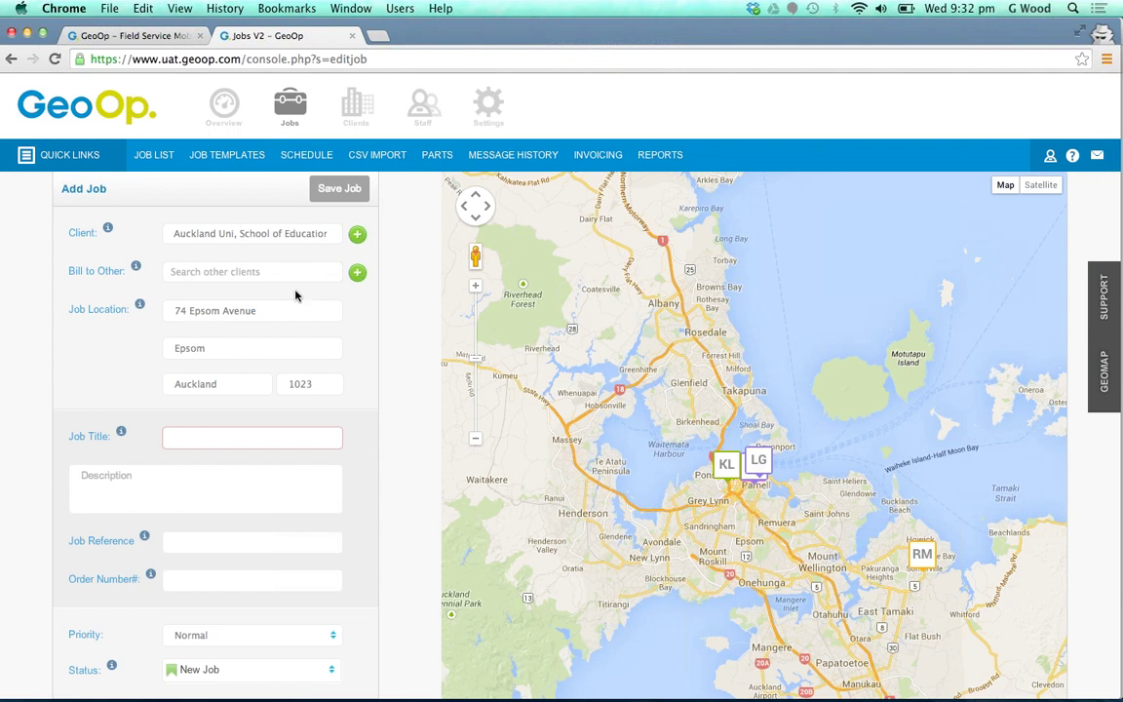
Enter 'Fix leaking tap' as the job title.
{"action": "scroll", "coordinate": [298, 322], "scroll_direction": "down", "scroll_amount": 2}
{"action": "left_click", "coordinate": [282, 341]}
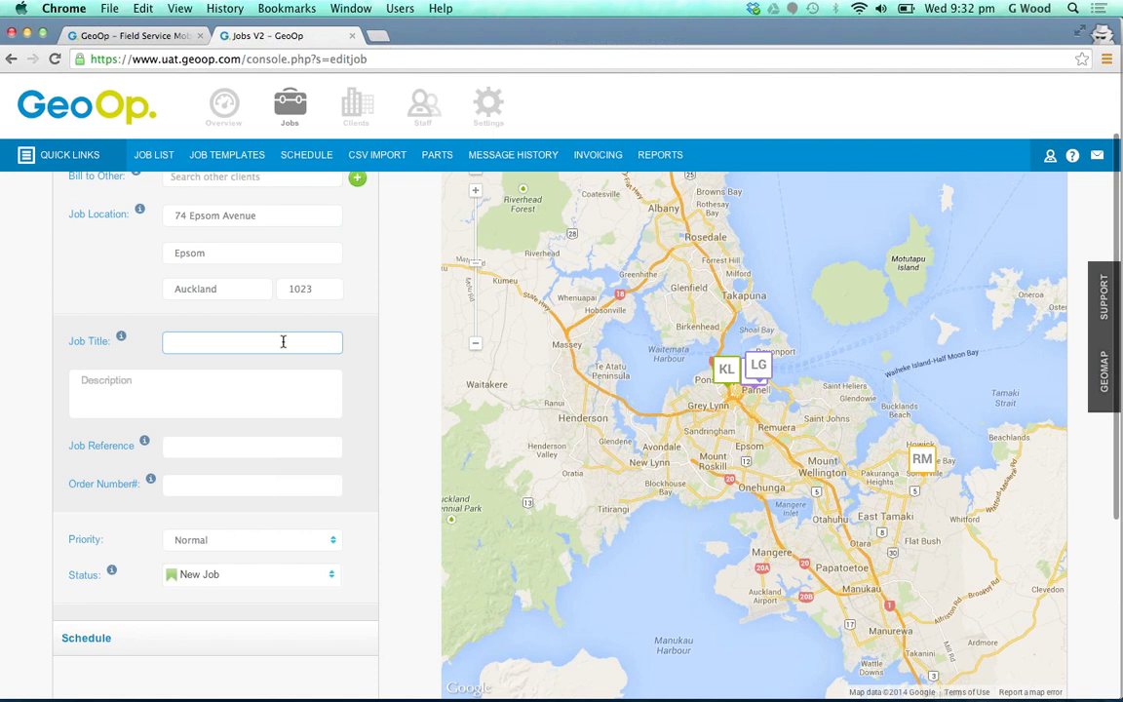
{"action": "type", "text": "J"}
{"action": "key", "text": "BackSpace"}
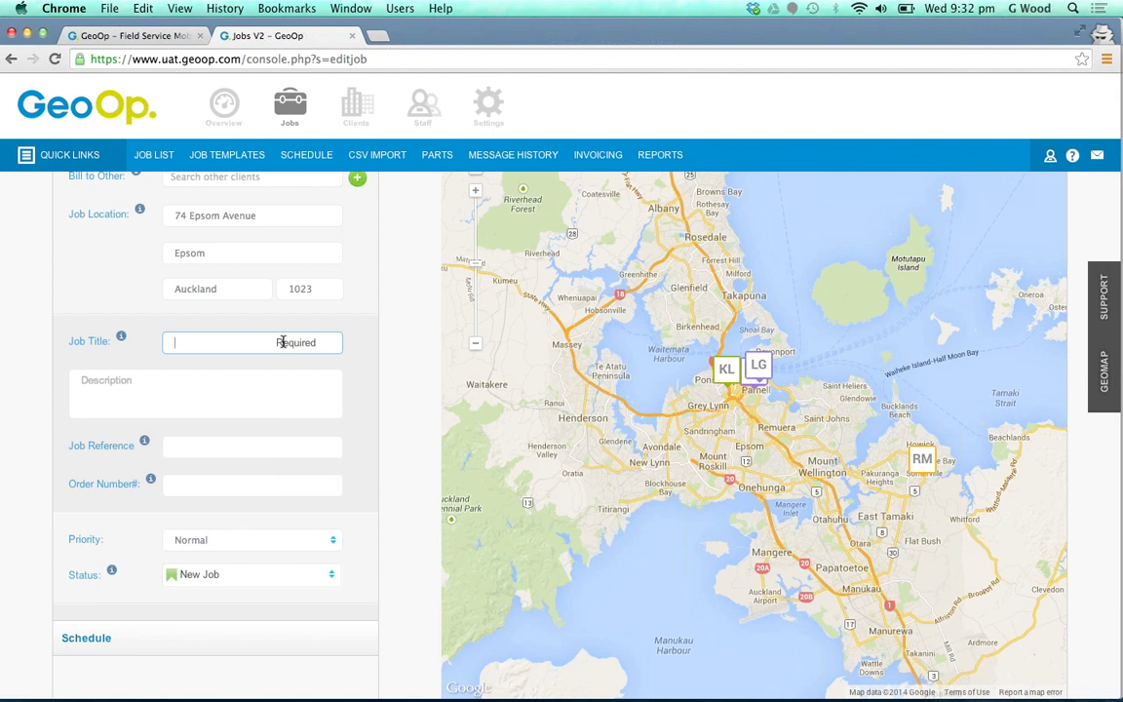
{"action": "type", "text": "Fix leaking tap"}
{"action": "left_click", "coordinate": [365, 378]}
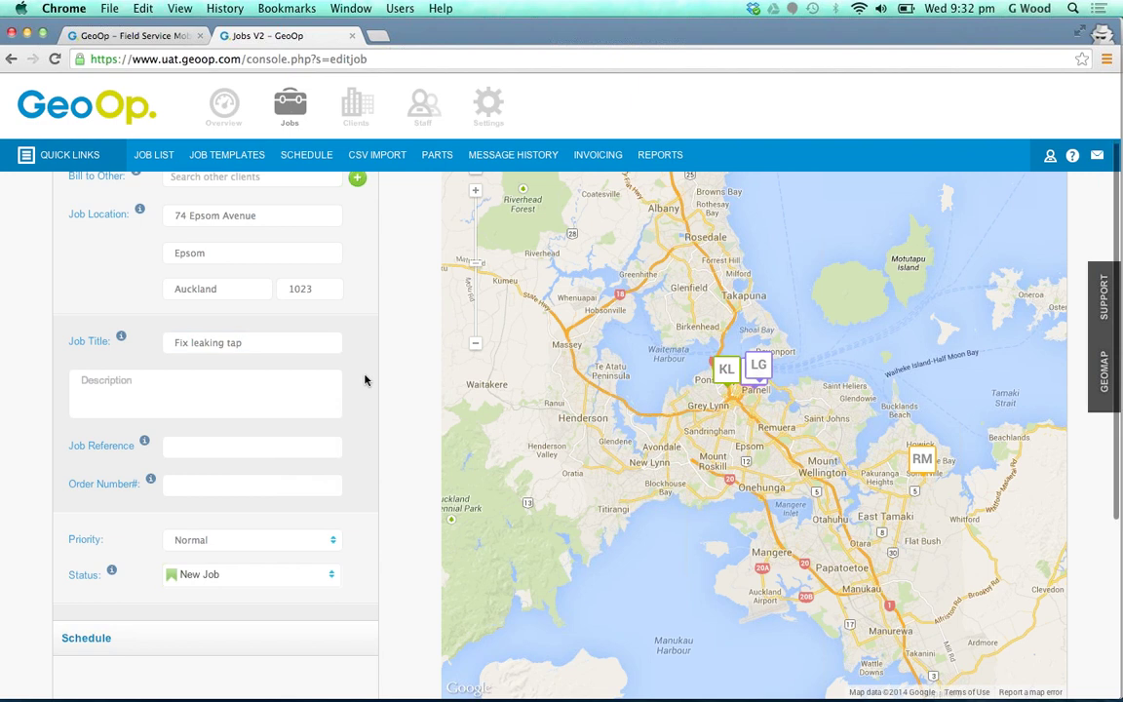
View staff member KL's details on the job map.
{"action": "scroll", "coordinate": [365, 380], "scroll_direction": "down", "scroll_amount": 1}
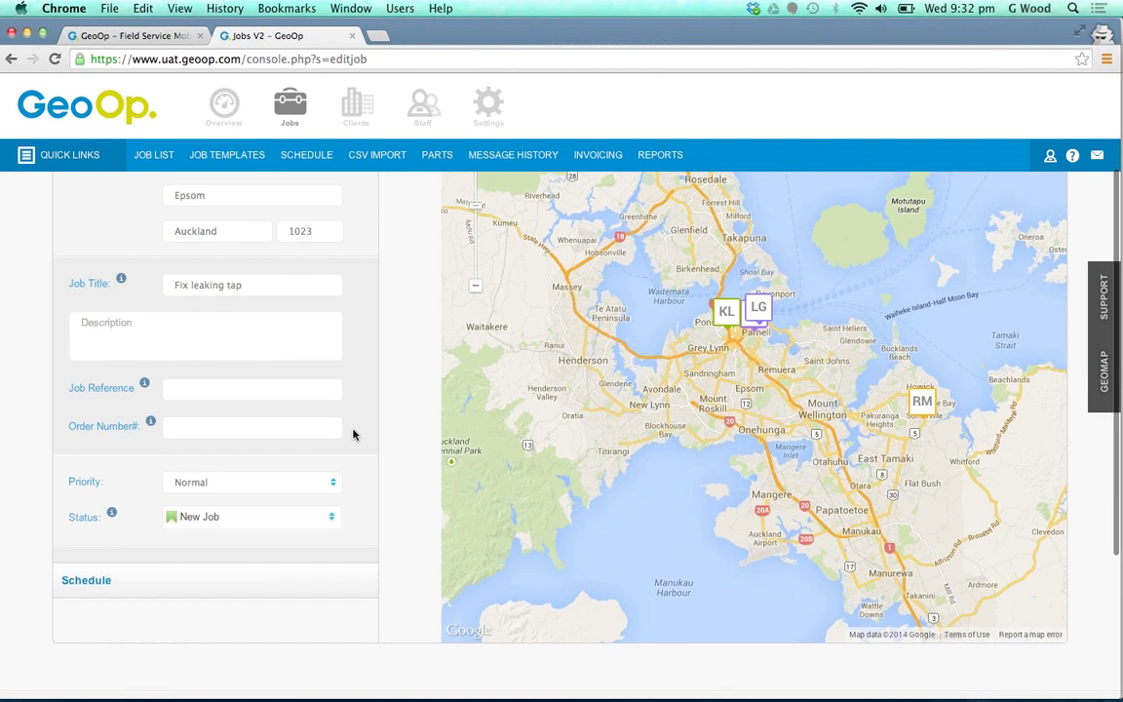
{"action": "scroll", "coordinate": [353, 434], "scroll_direction": "down", "scroll_amount": 1}
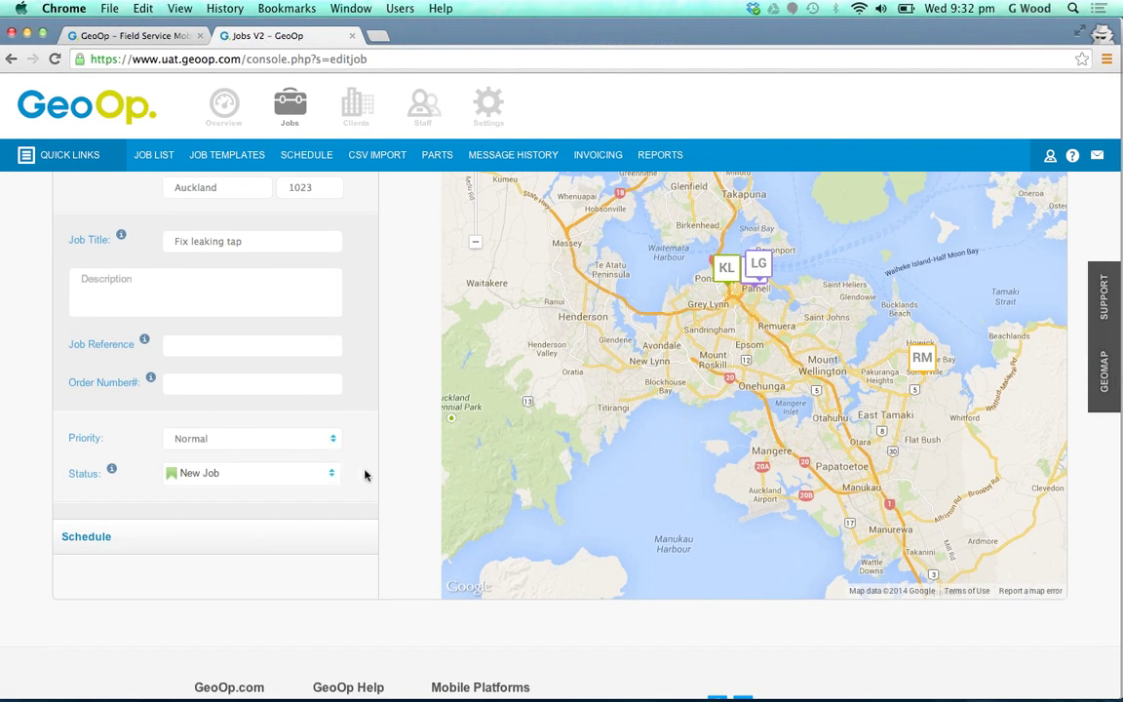
{"action": "scroll", "coordinate": [402, 480], "scroll_direction": "up", "scroll_amount": 4}
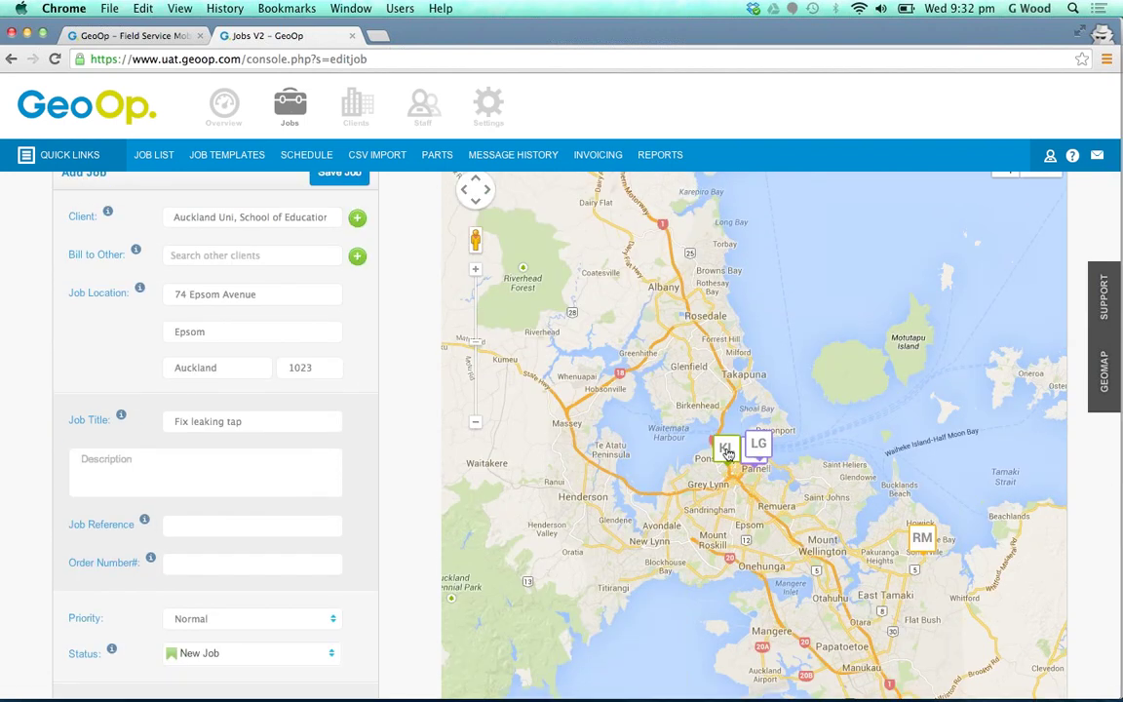
{"action": "left_click", "coordinate": [726, 450]}
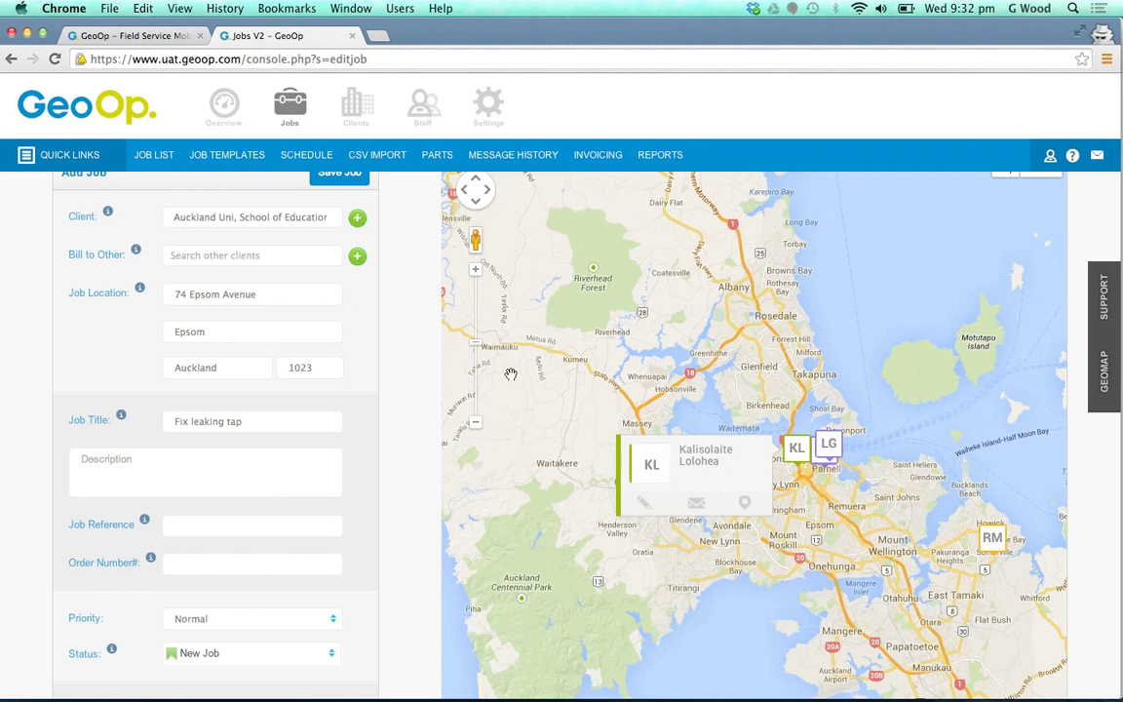
{"action": "scroll", "coordinate": [398, 361], "scroll_direction": "up", "scroll_amount": 1}
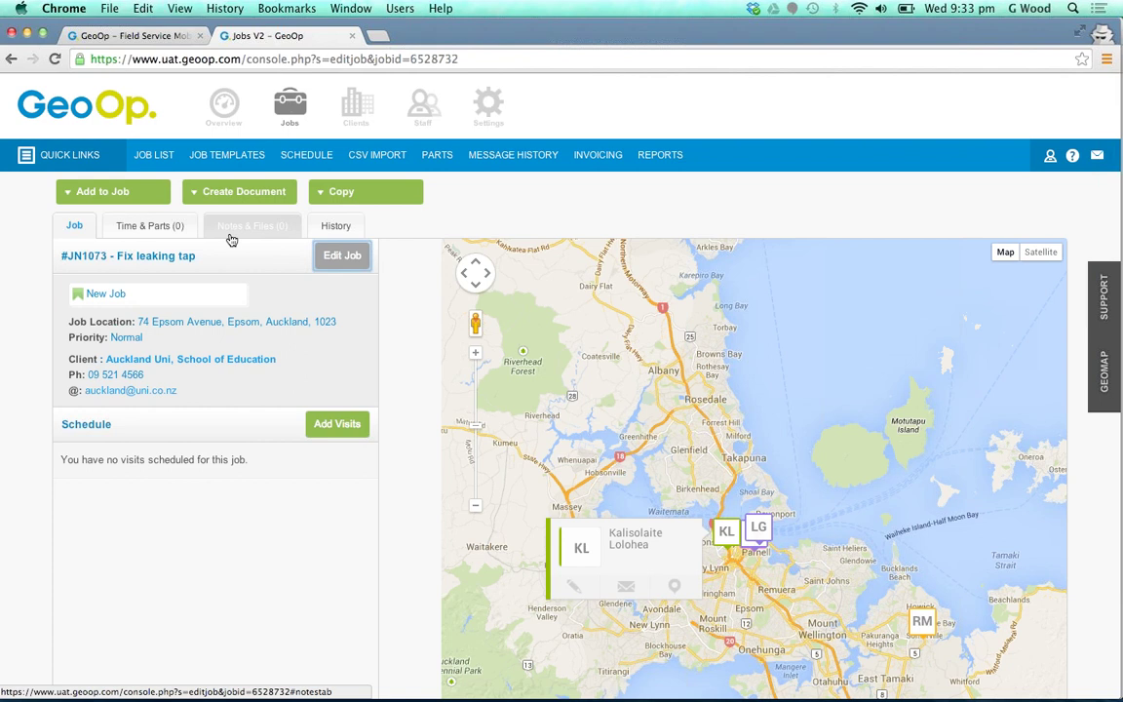
Add the description 'Call john when you arrive' to job JN1073 and save it.
{"action": "left_click", "coordinate": [357, 267]}
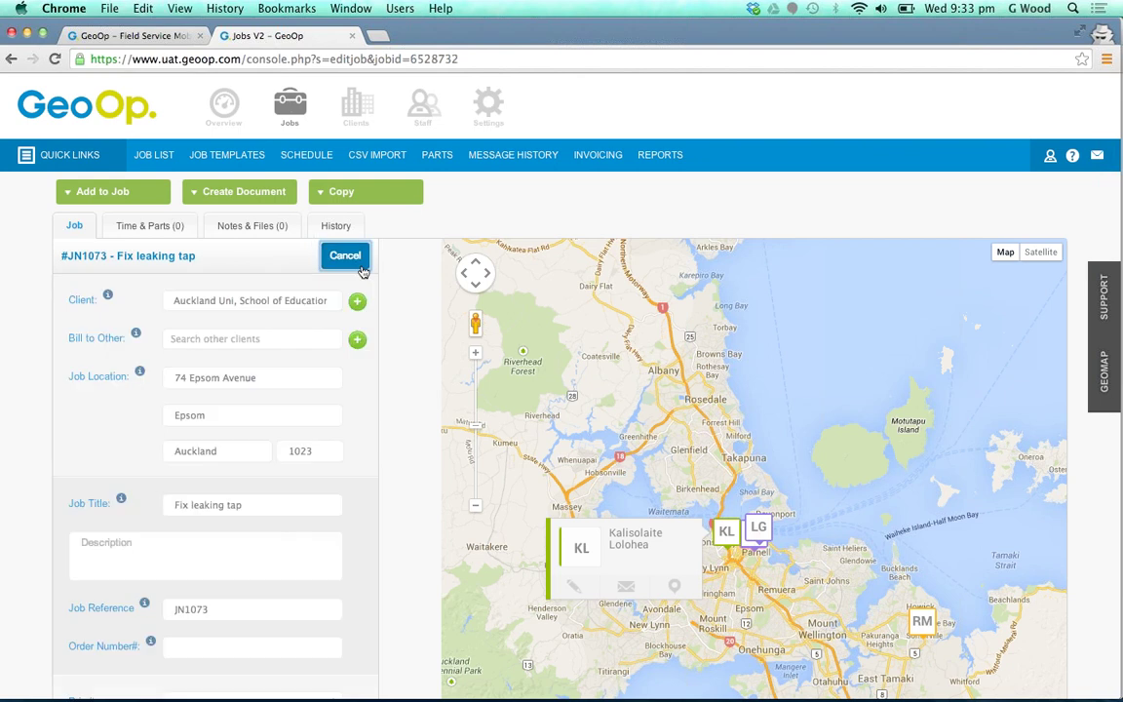
{"action": "scroll", "coordinate": [407, 332], "scroll_direction": "down", "scroll_amount": 3}
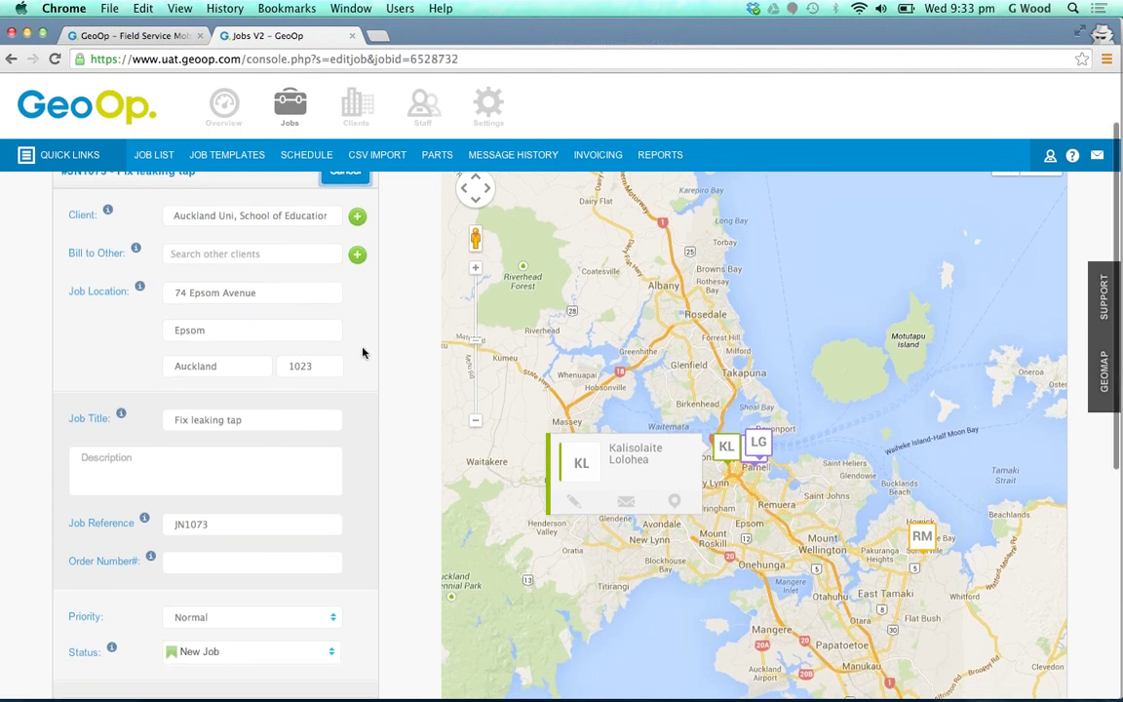
{"action": "scroll", "coordinate": [363, 352], "scroll_direction": "down", "scroll_amount": 1}
{"action": "left_click", "coordinate": [262, 424]}
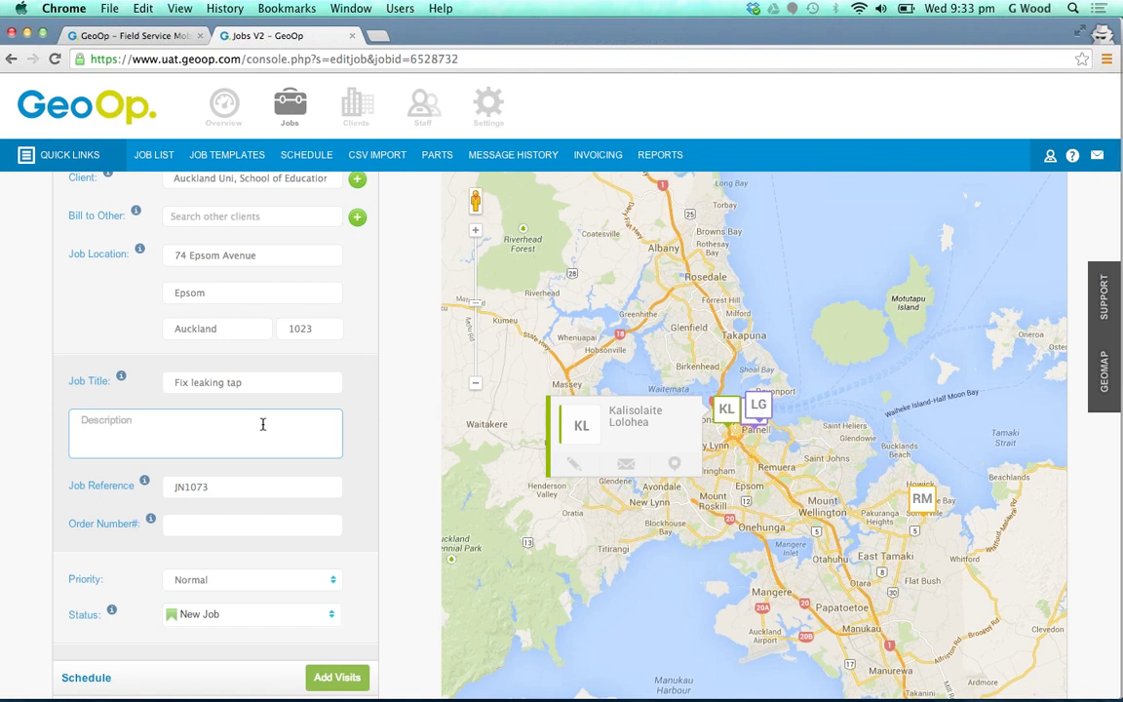
{"action": "type", "text": "Call john when you arrive"}
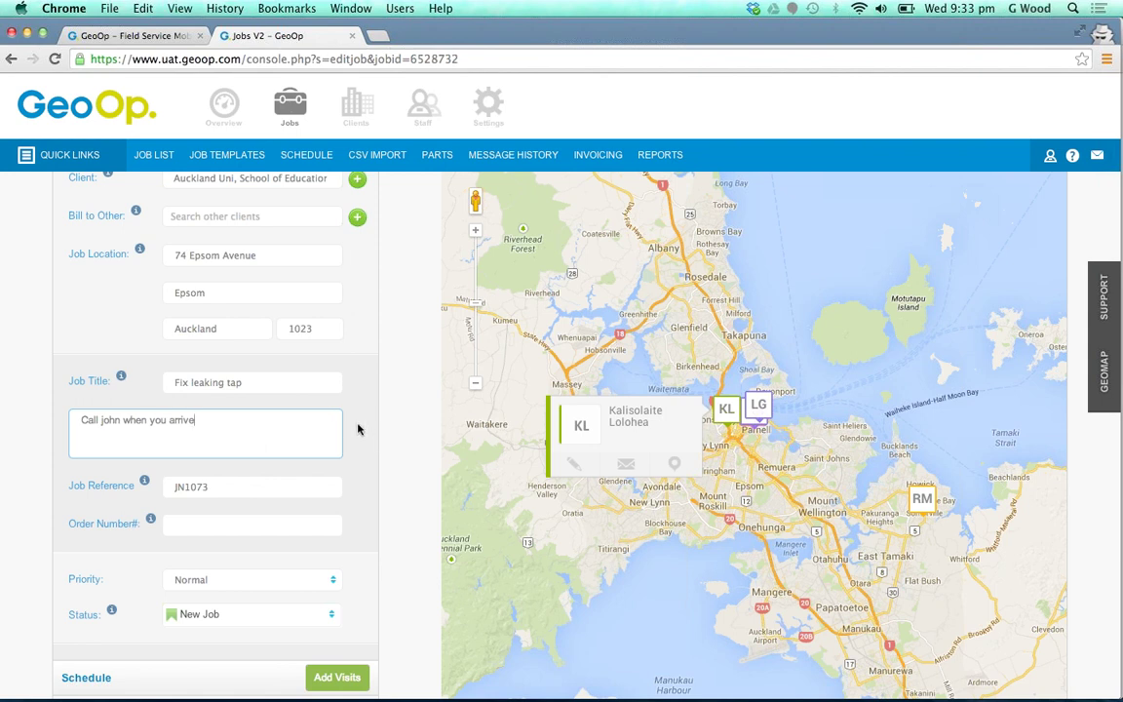
{"action": "scroll", "coordinate": [356, 429], "scroll_direction": "up", "scroll_amount": 3}
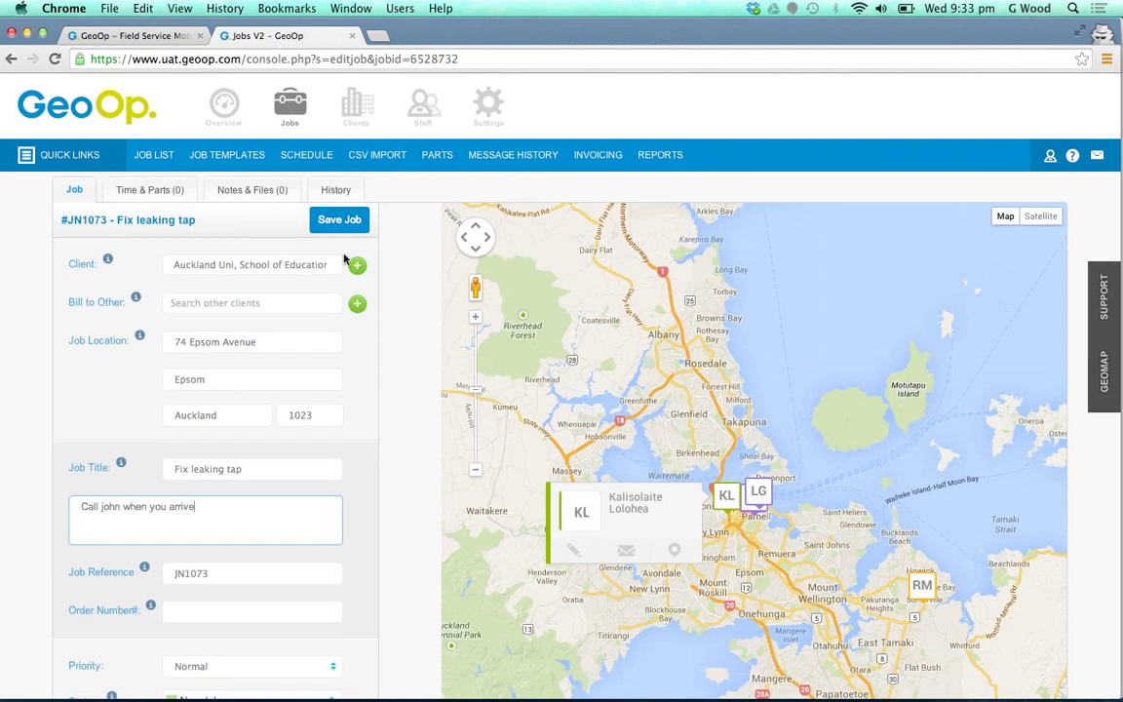
{"action": "left_click", "coordinate": [339, 220]}
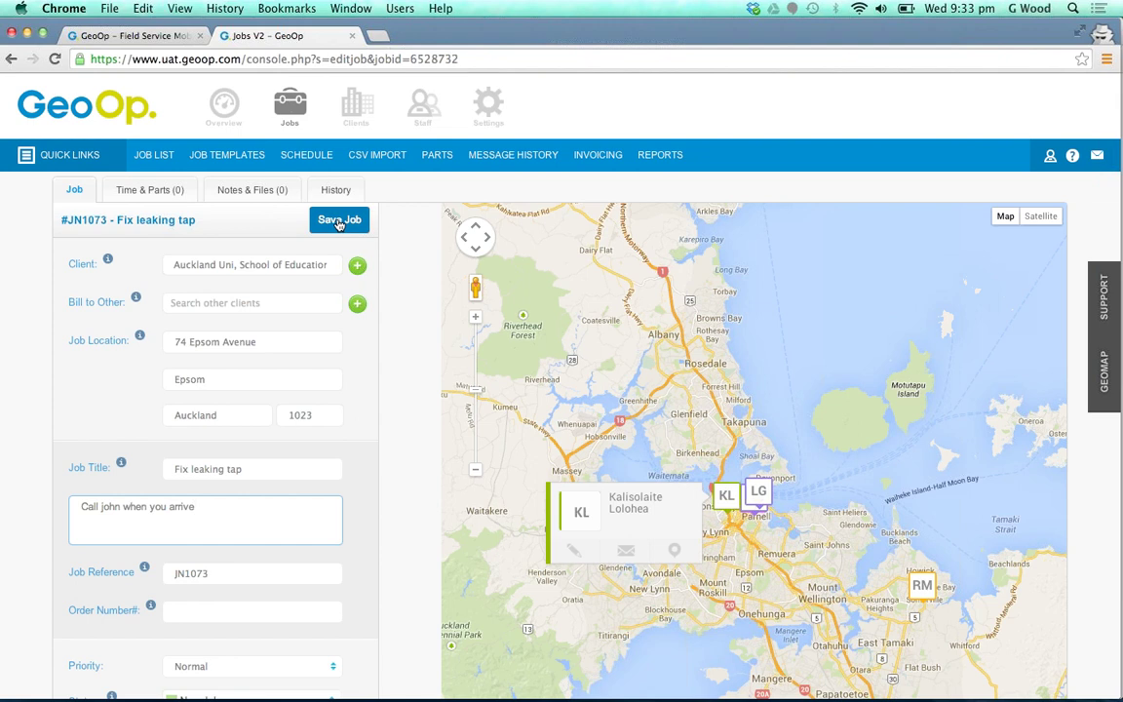
{"action": "left_click", "coordinate": [339, 220]}
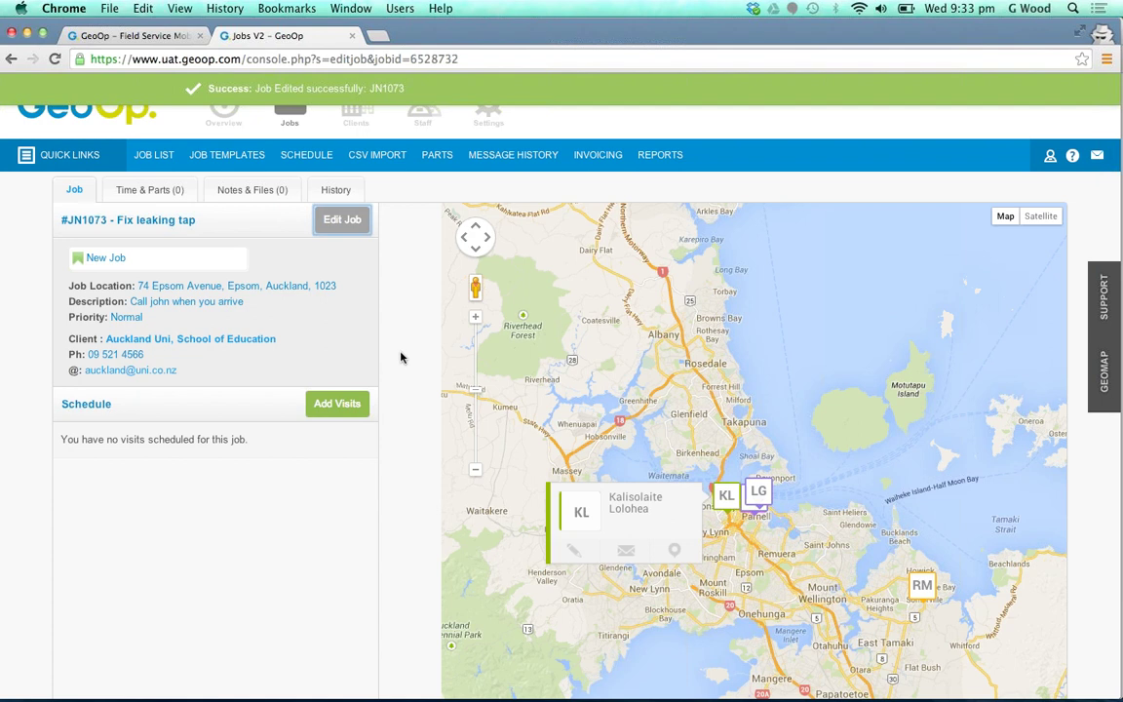
{"action": "scroll", "coordinate": [401, 358], "scroll_direction": "down", "scroll_amount": 2}
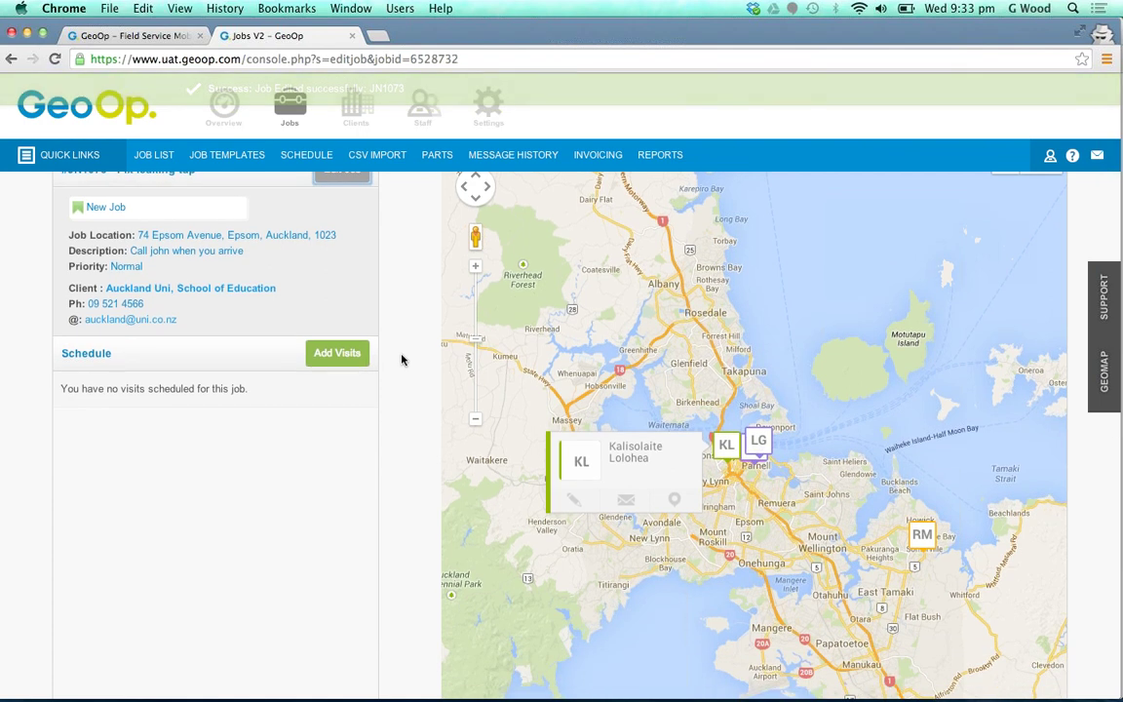
Schedule a 'Fix leaking tap' visit at 21:31 on 14 May, assigned to the first staff member.
{"action": "left_click", "coordinate": [343, 363]}
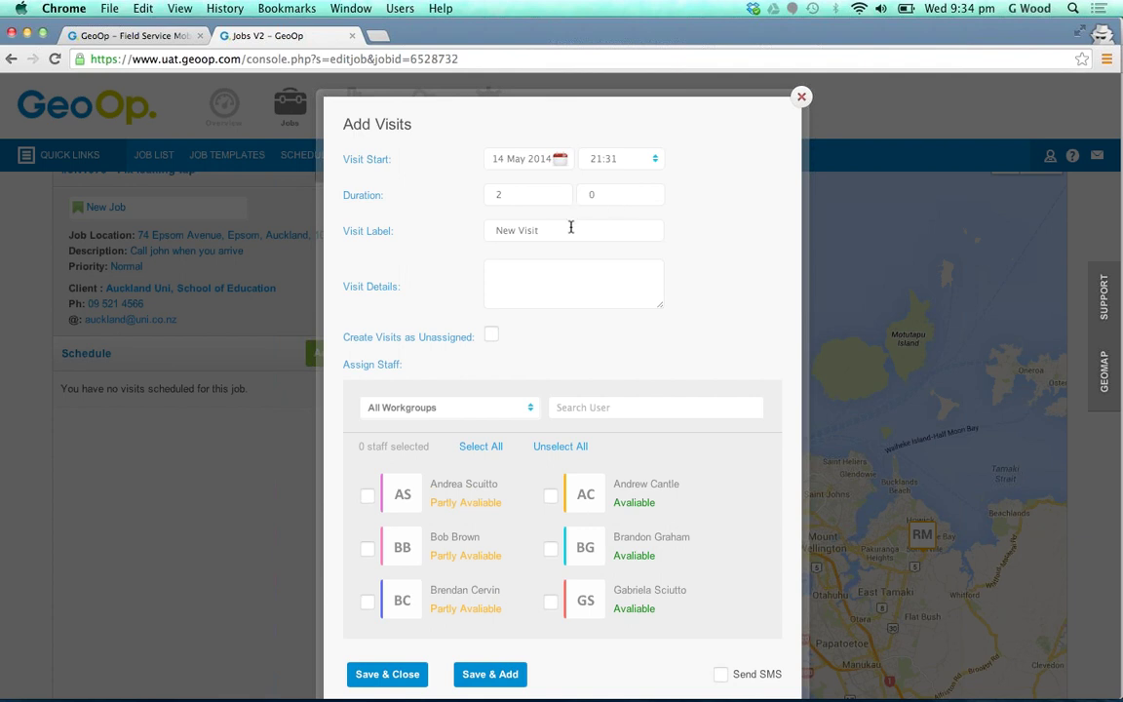
{"action": "left_click_drag", "start_coordinate": [570, 227], "coordinate": [426, 218]}
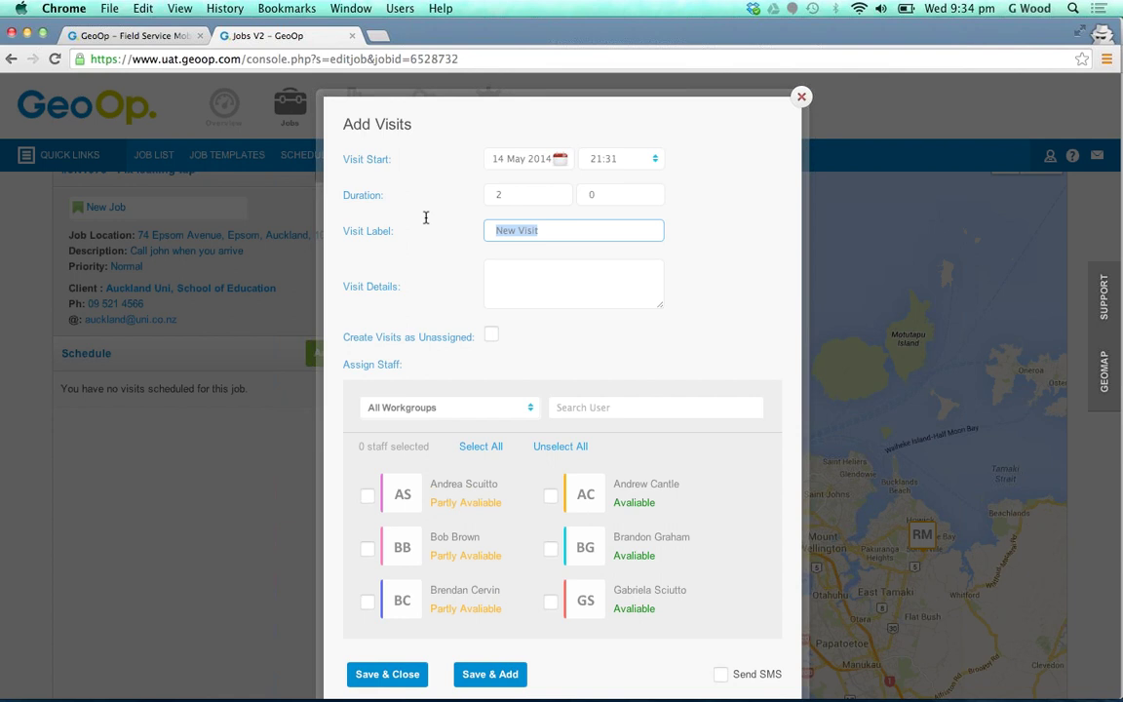
{"action": "type", "text": "Fix leaking tap"}
{"action": "left_click", "coordinate": [534, 267]}
{"action": "scroll", "coordinate": [534, 267], "scroll_direction": "down", "scroll_amount": 1}
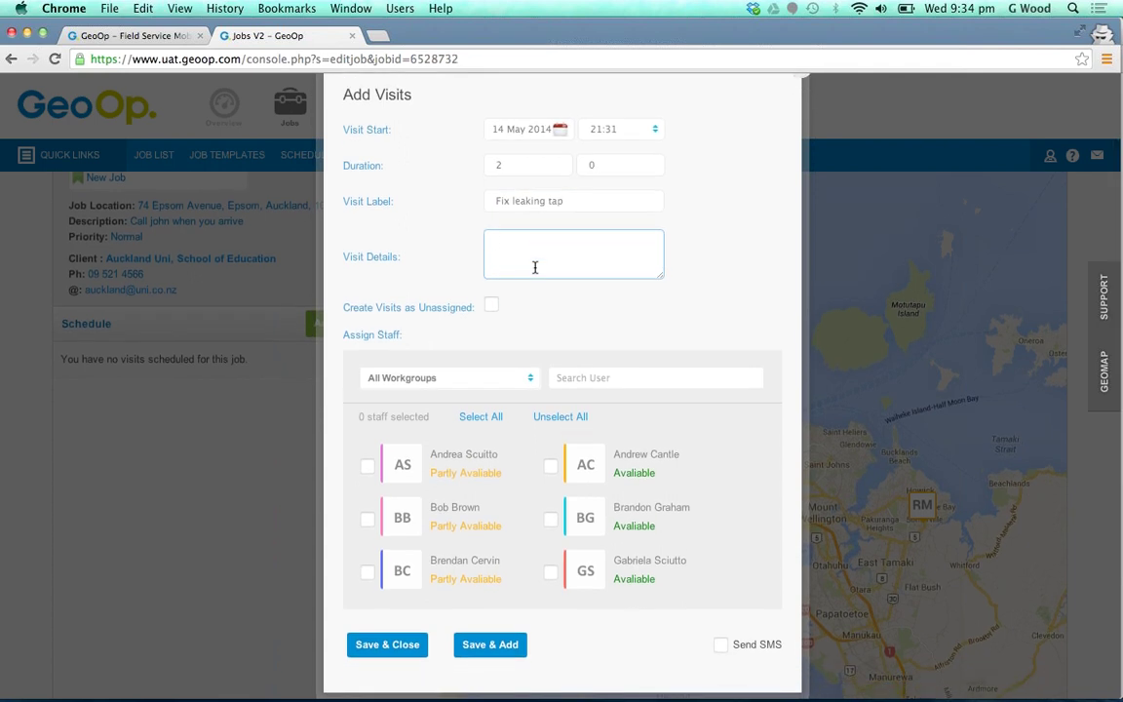
{"action": "scroll", "coordinate": [536, 285], "scroll_direction": "down", "scroll_amount": 4}
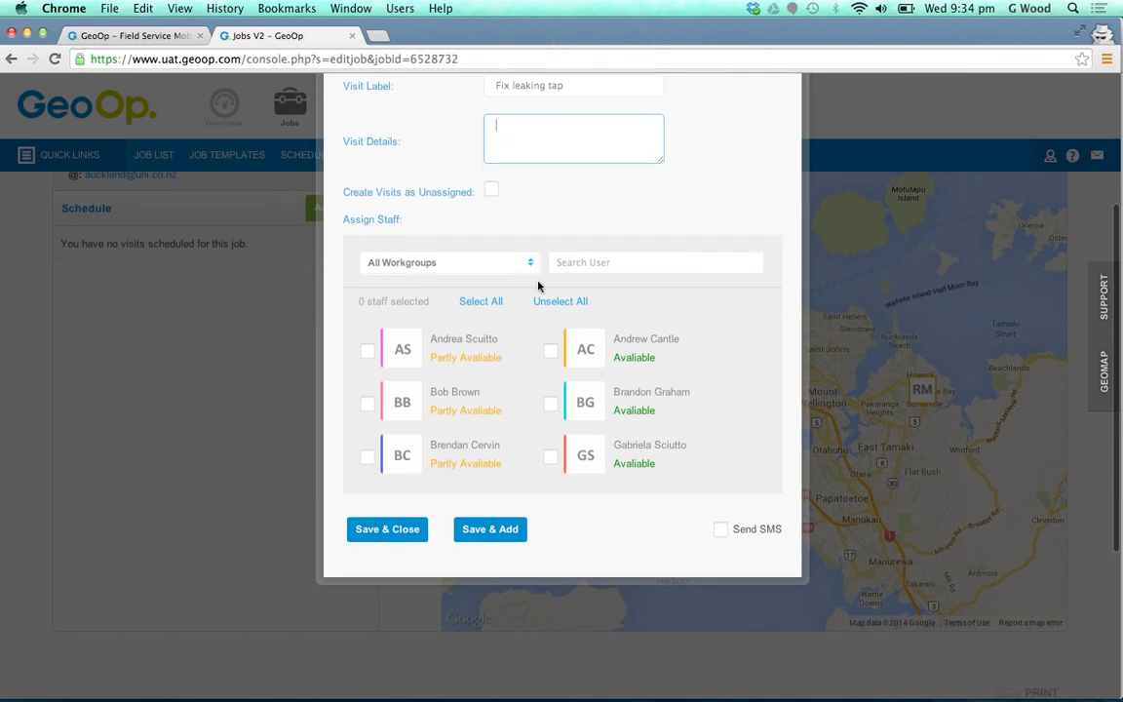
{"action": "left_click", "coordinate": [367, 352]}
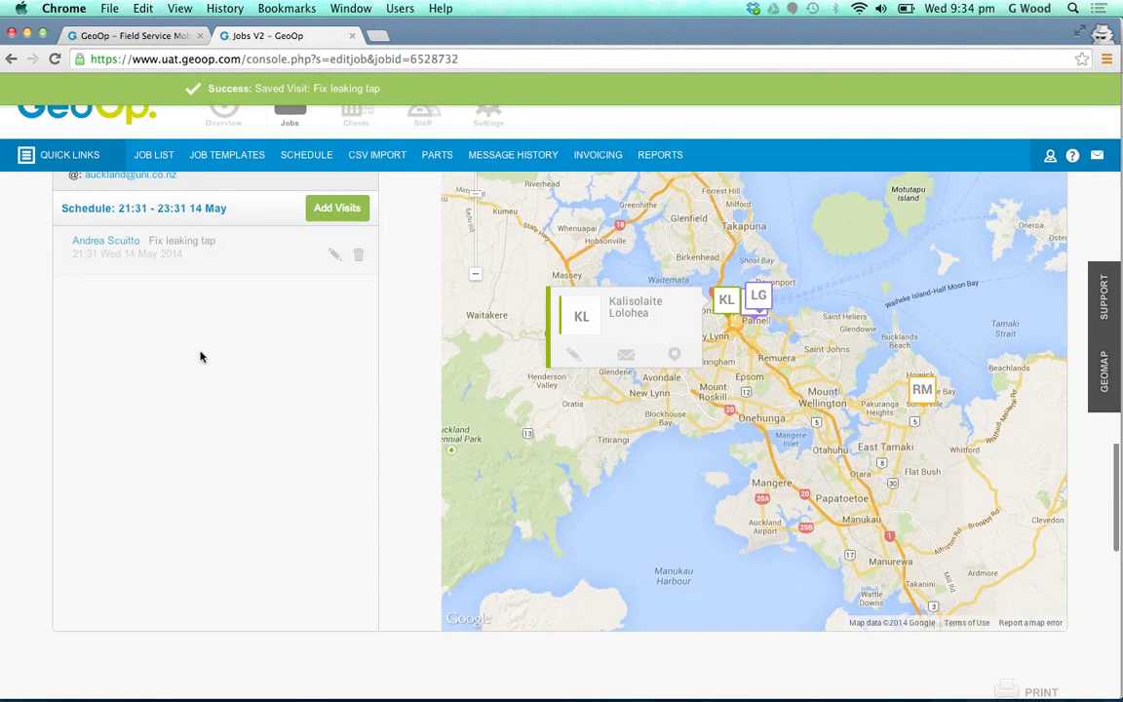
Return to the top of the JN1073 page and begin adding a second visit.
{"action": "scroll", "coordinate": [200, 357], "scroll_direction": "up", "scroll_amount": 5}
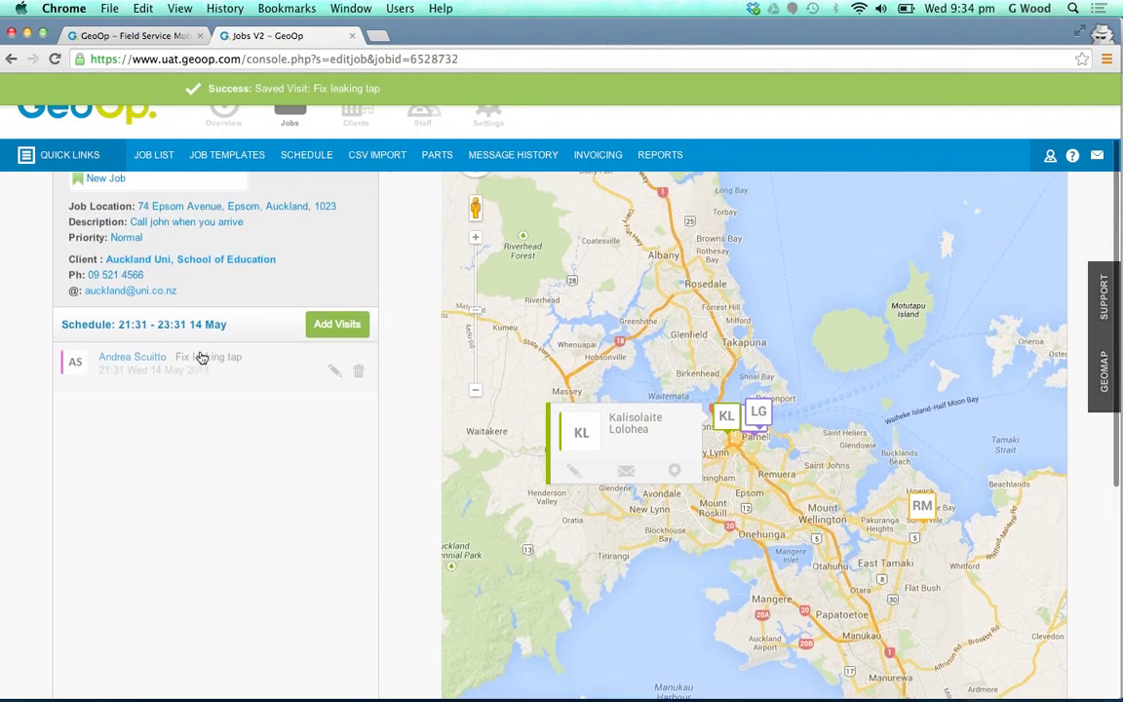
{"action": "scroll", "coordinate": [200, 357], "scroll_direction": "up", "scroll_amount": 2}
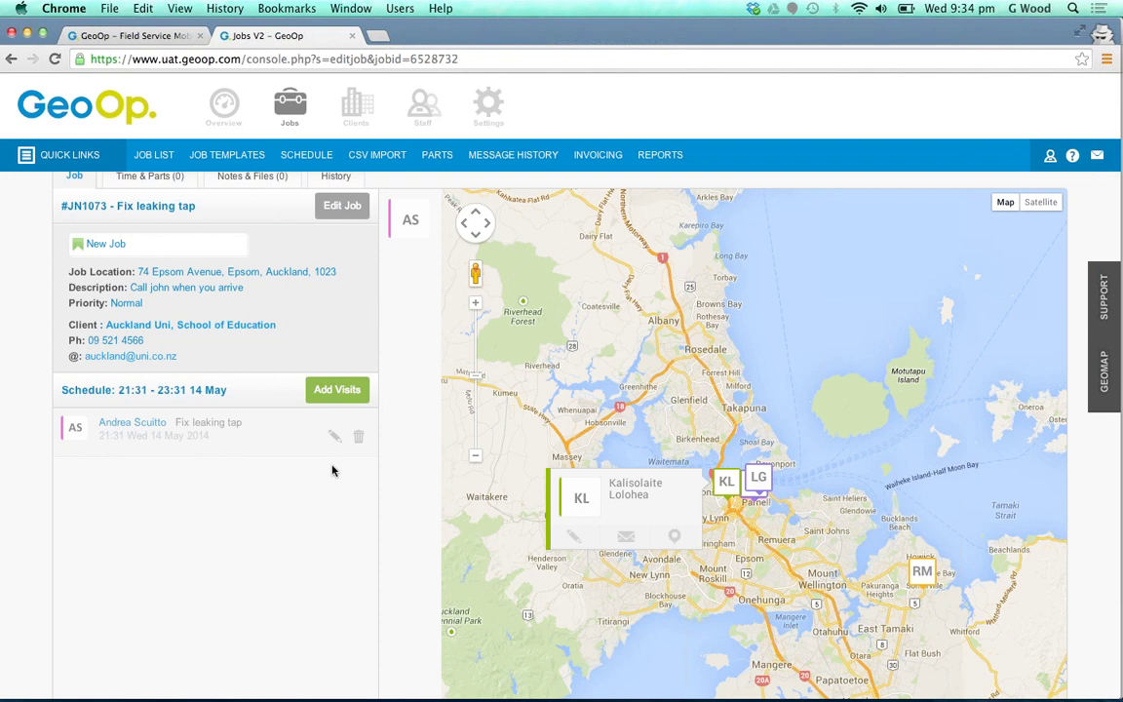
{"action": "left_click", "coordinate": [346, 400]}
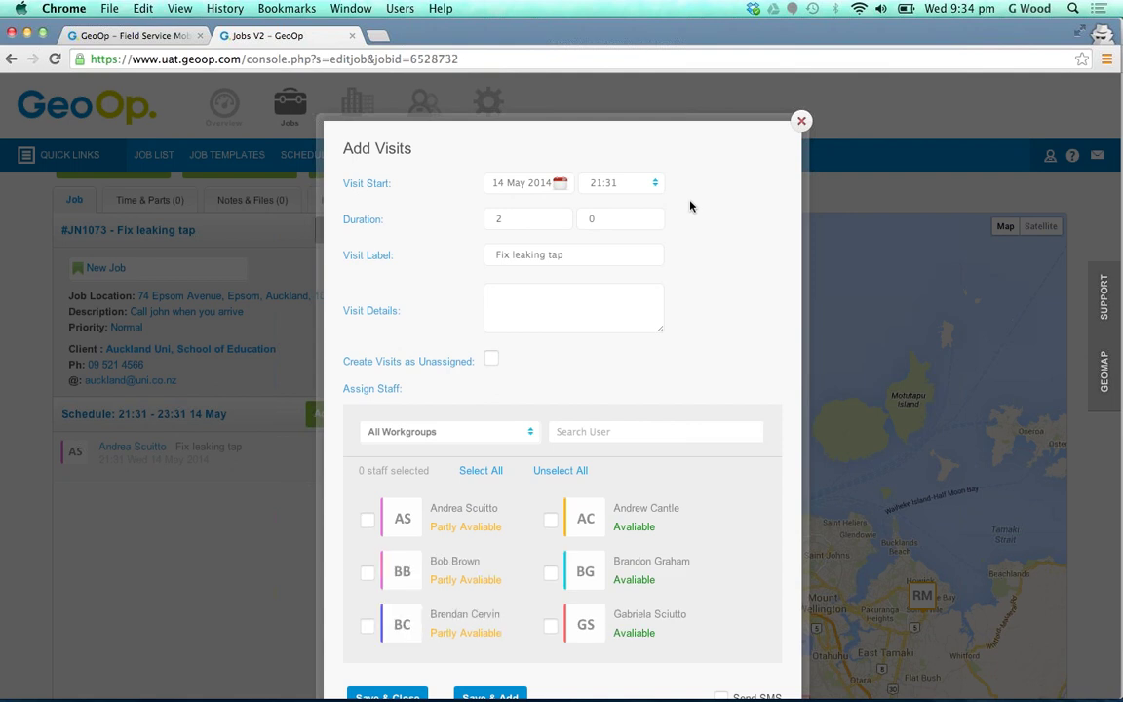
Replace the new visit's label with 'Assess job'.
{"action": "scroll", "coordinate": [690, 206], "scroll_direction": "down", "scroll_amount": 2}
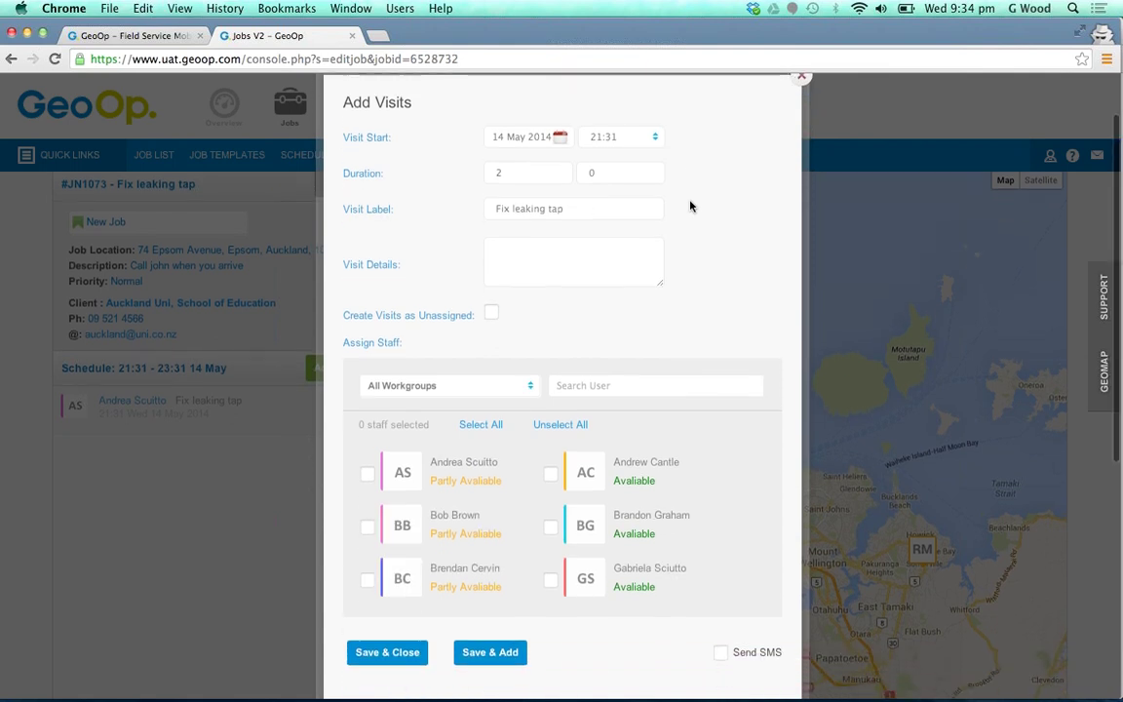
{"action": "left_click", "coordinate": [583, 203]}
{"action": "left_click_drag", "start_coordinate": [583, 203], "coordinate": [361, 195]}
{"action": "type", "text": "As"}
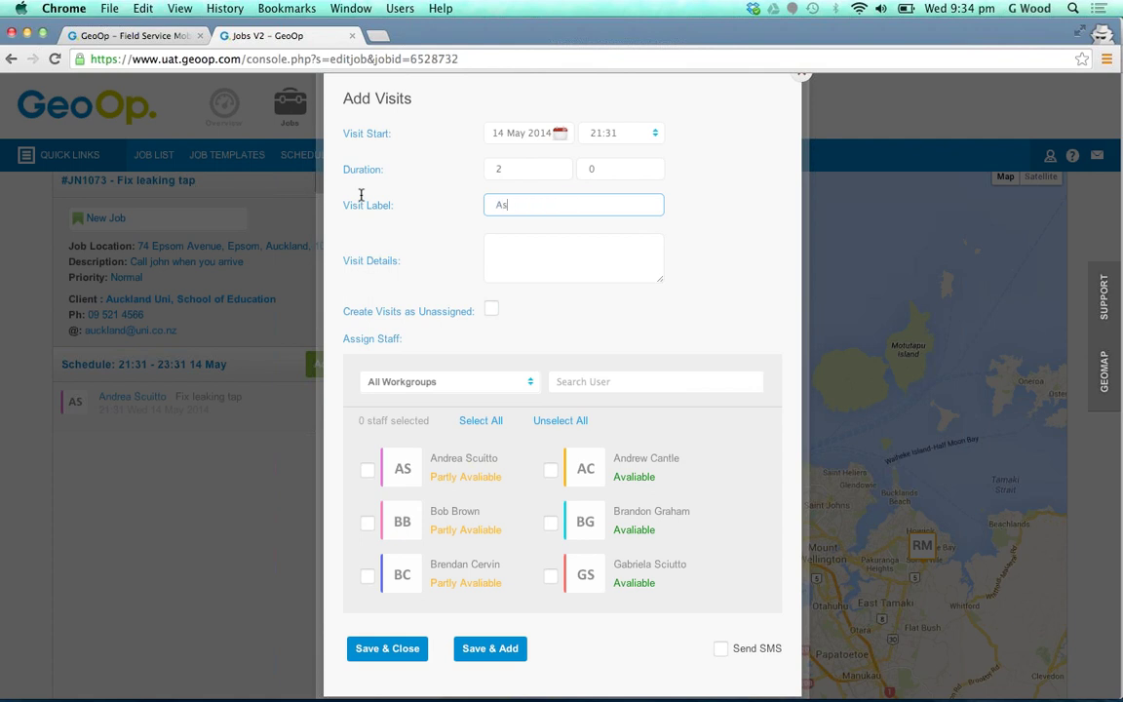
{"action": "type", "text": "sess job"}
{"action": "left_click", "coordinate": [550, 252]}
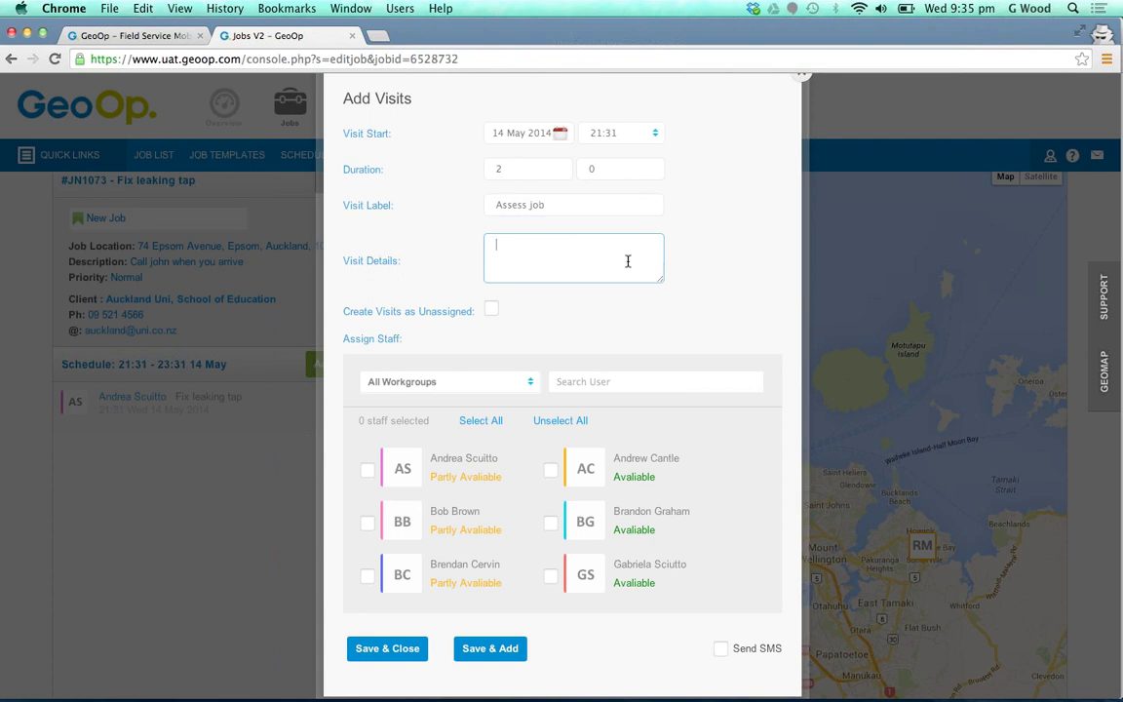
Search the staff list by name, trying 'jamie' and then 'be'.
{"action": "scroll", "coordinate": [726, 304], "scroll_direction": "down", "scroll_amount": 2}
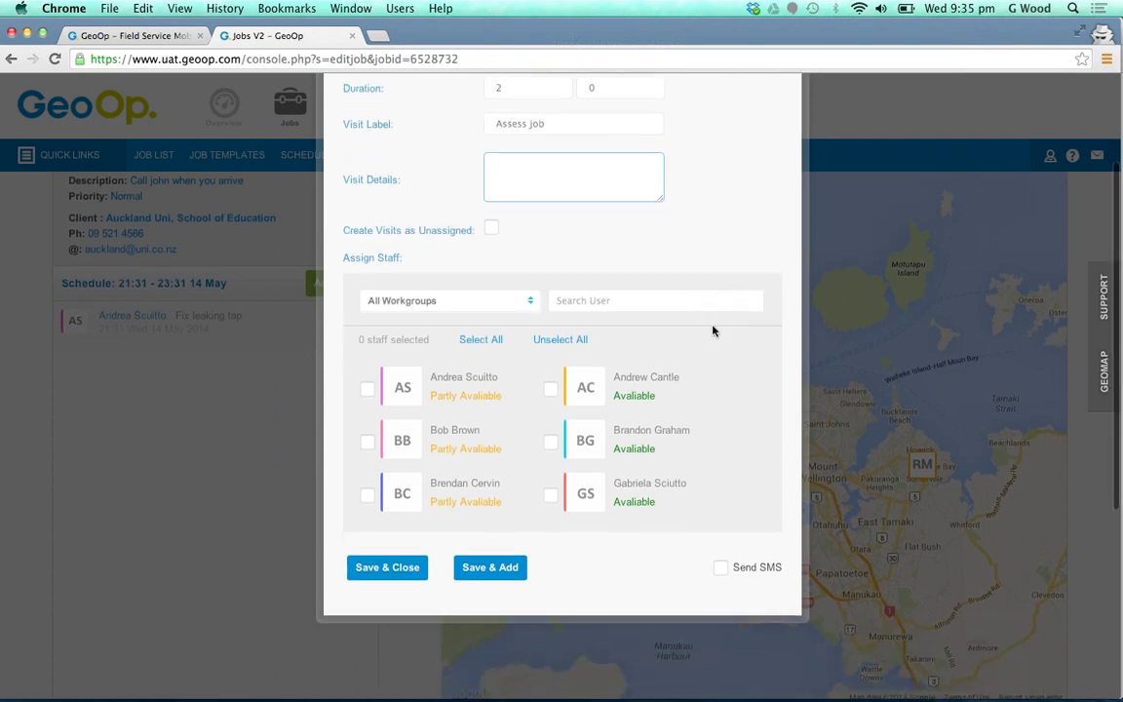
{"action": "left_click", "coordinate": [628, 304]}
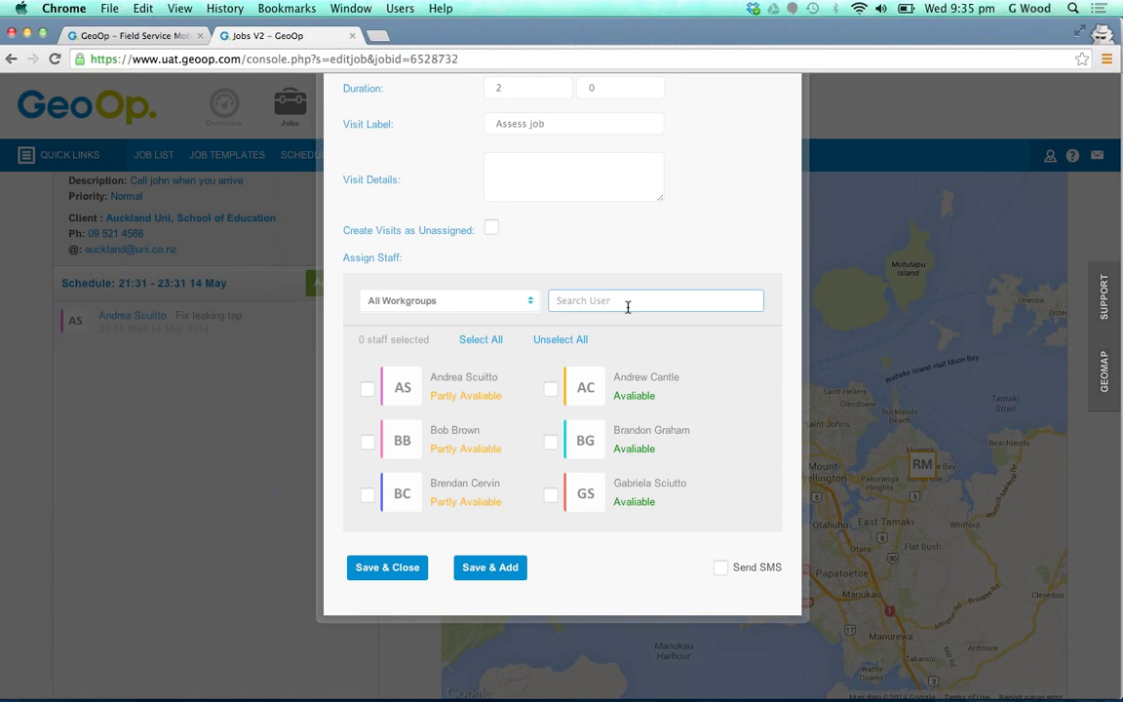
{"action": "type", "text": "jamie"}
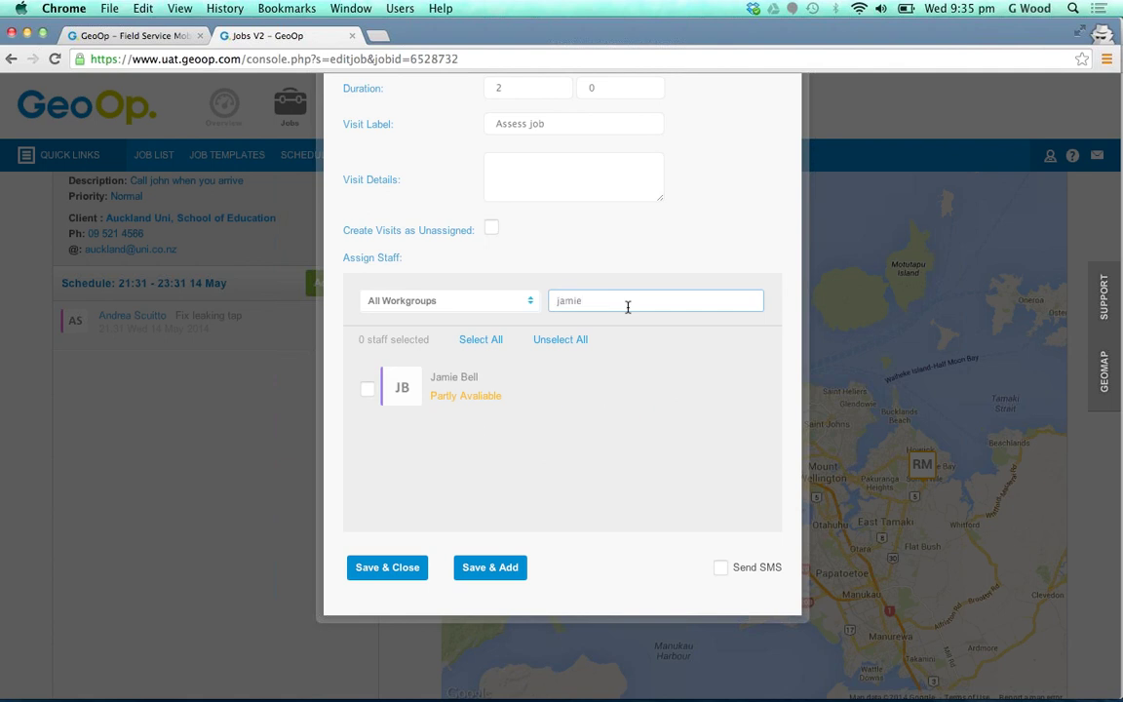
{"action": "key", "text": "BackSpace"}
{"action": "key", "text": "BackSpace"}
{"action": "key", "text": "BackSpace"}
{"action": "key", "text": "BackSpace"}
{"action": "key", "text": "BackSpace"}
{"action": "type", "text": "b"}
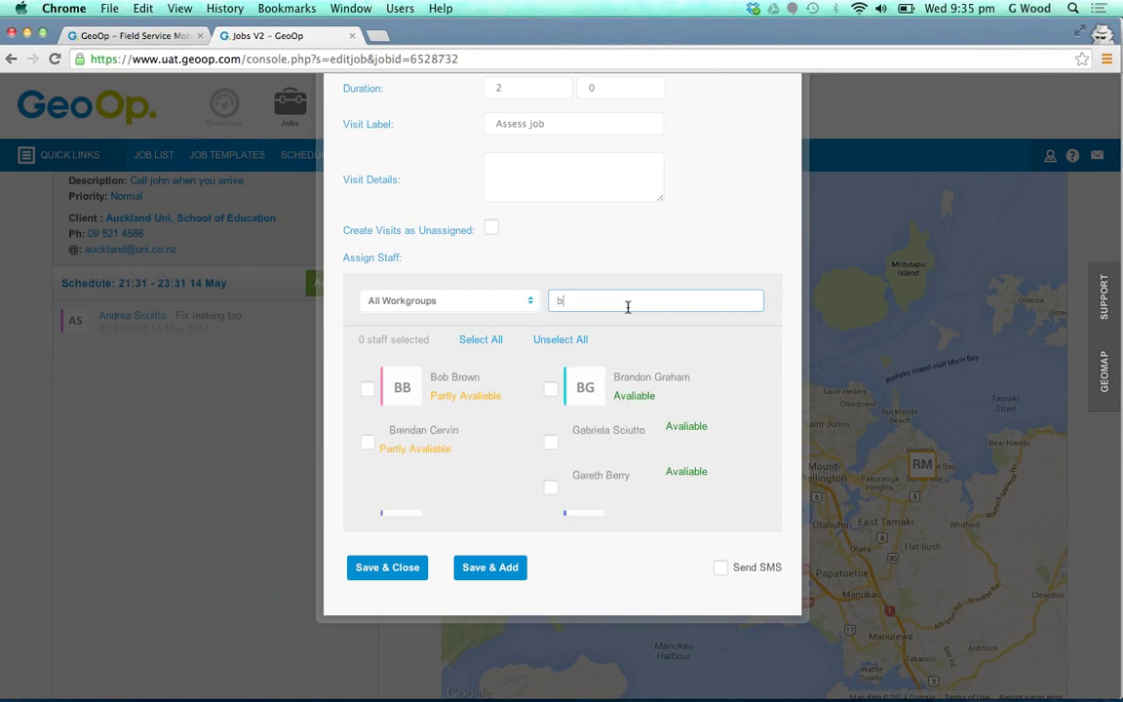
{"action": "type", "text": "e"}
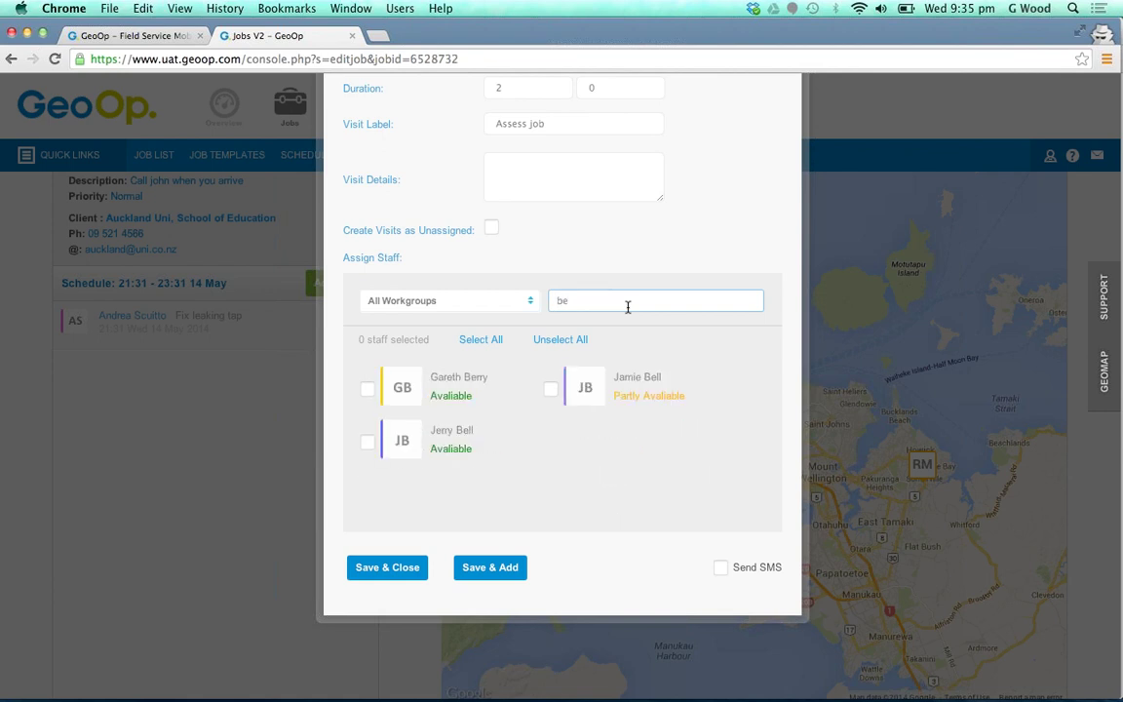
Clear the name search, try the Apprentice and Junior workgroup filters, then uncheck all.
{"action": "key", "text": "BackSpace"}
{"action": "key", "text": "BackSpace"}
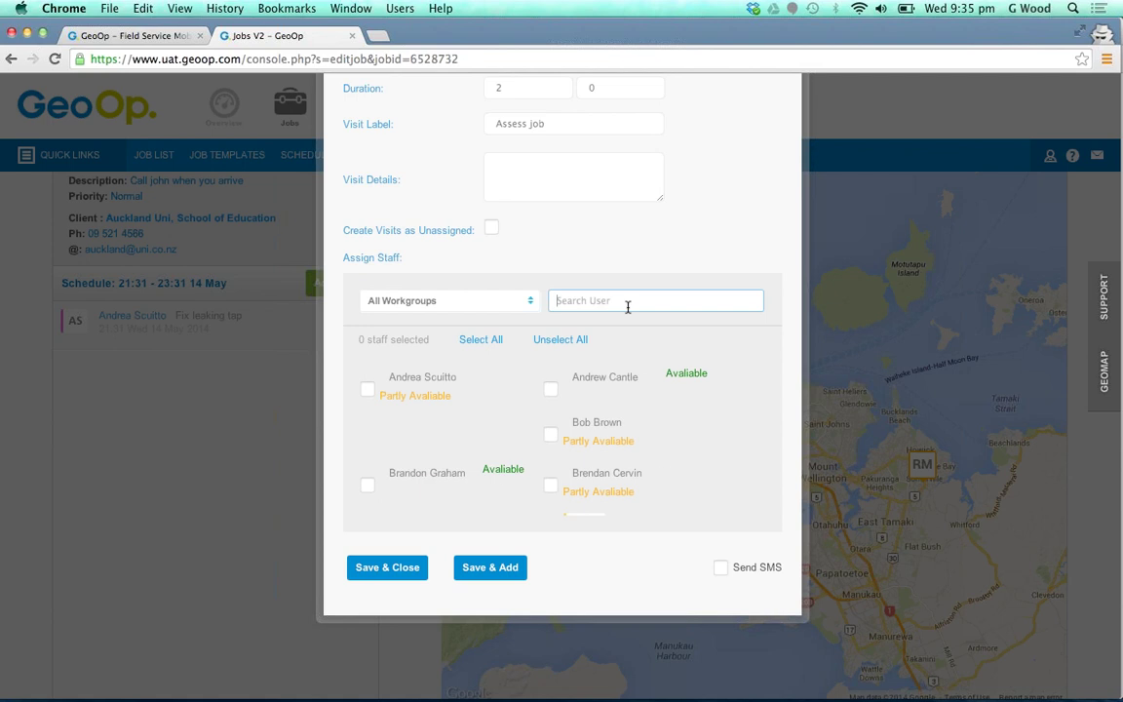
{"action": "left_click", "coordinate": [516, 302]}
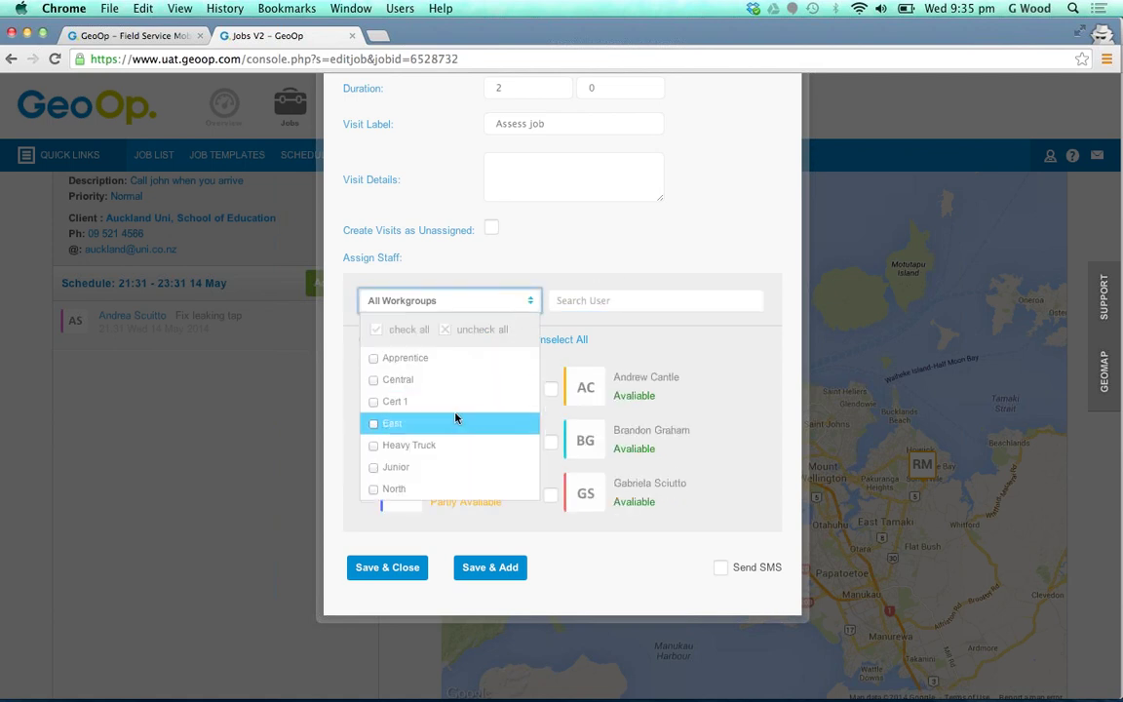
{"action": "left_click", "coordinate": [373, 359]}
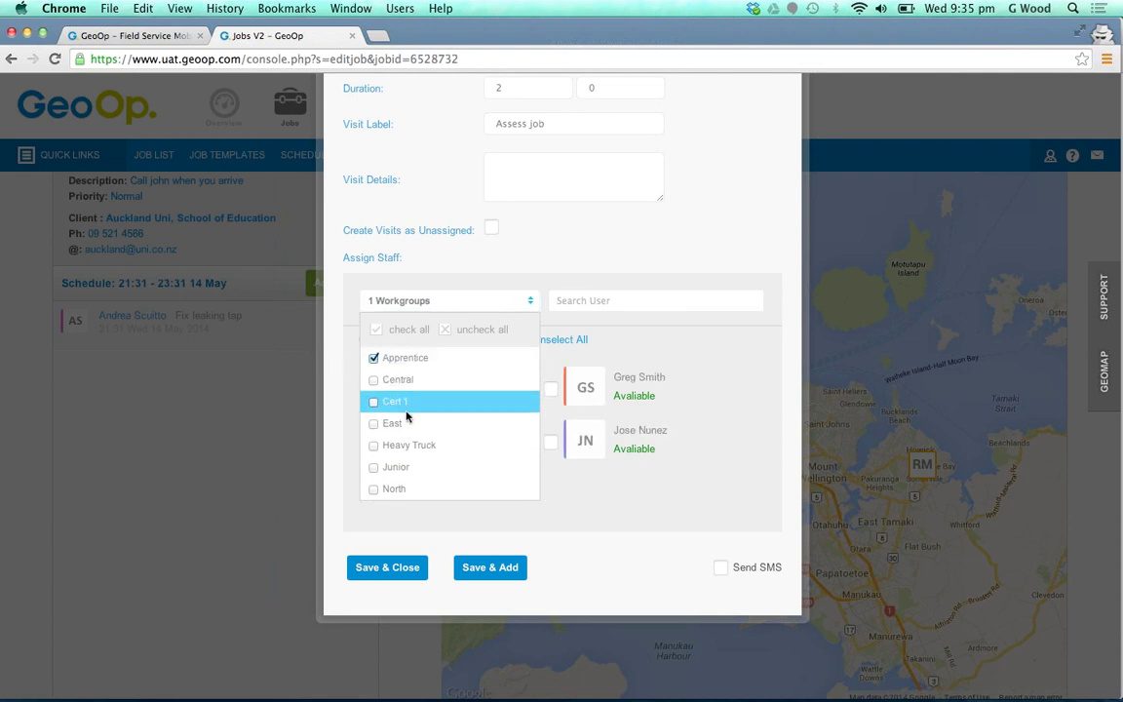
{"action": "left_click", "coordinate": [380, 469]}
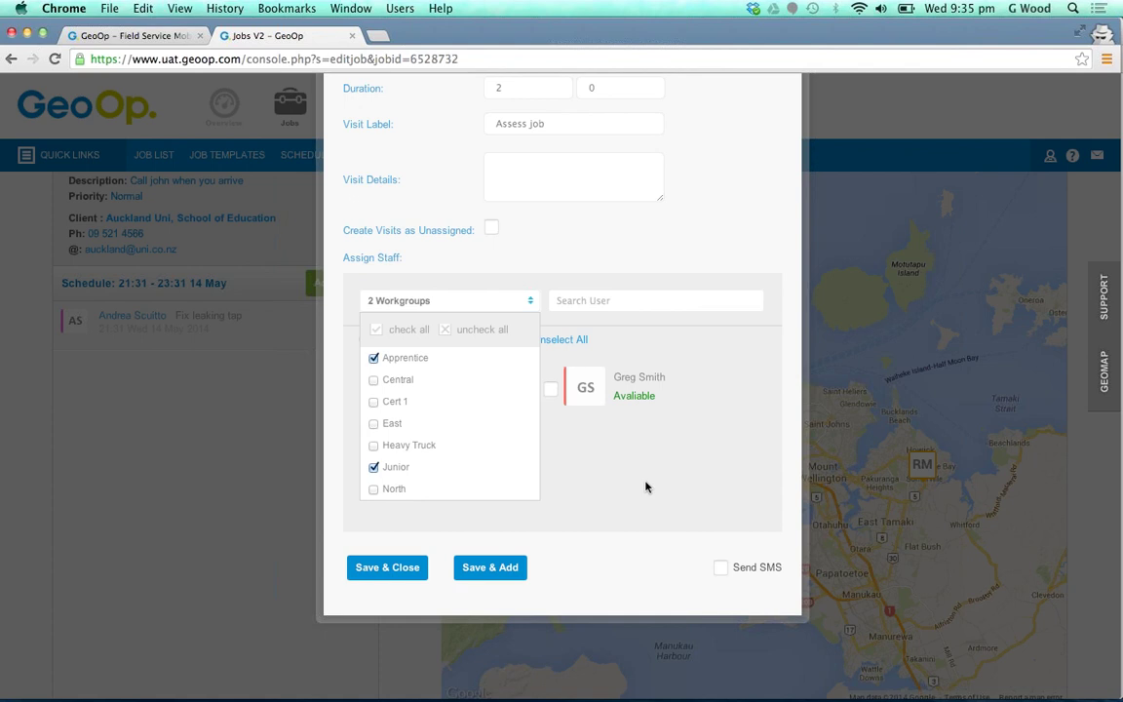
{"action": "left_click", "coordinate": [445, 334]}
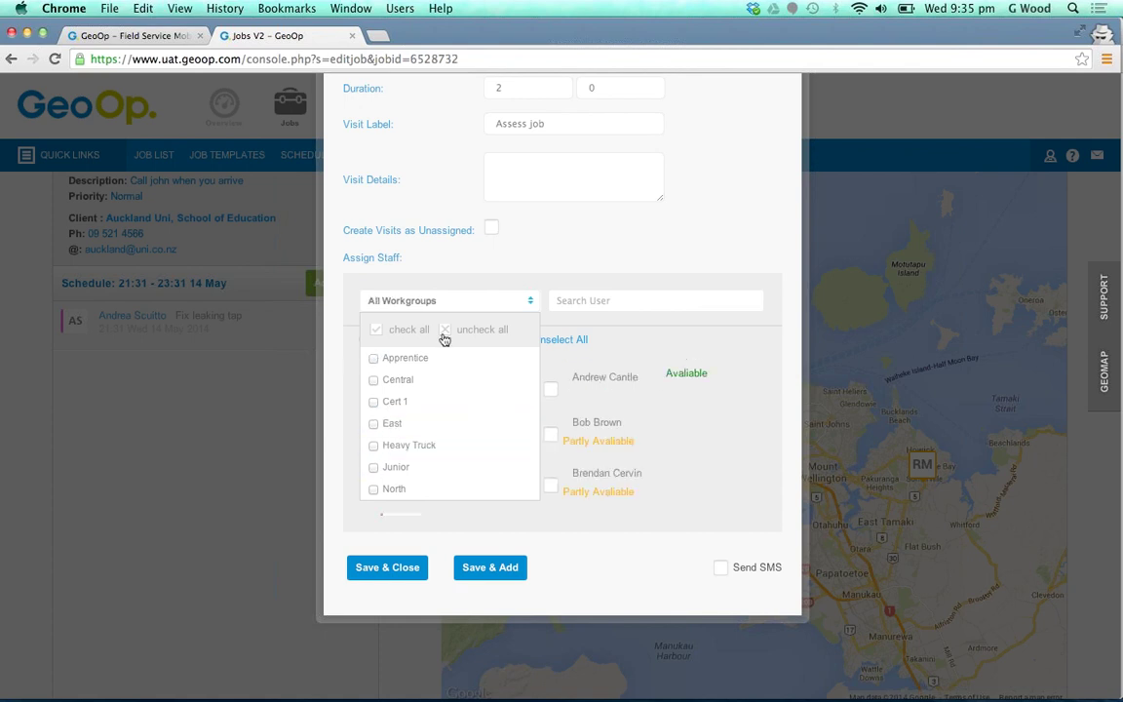
{"action": "left_click", "coordinate": [624, 571]}
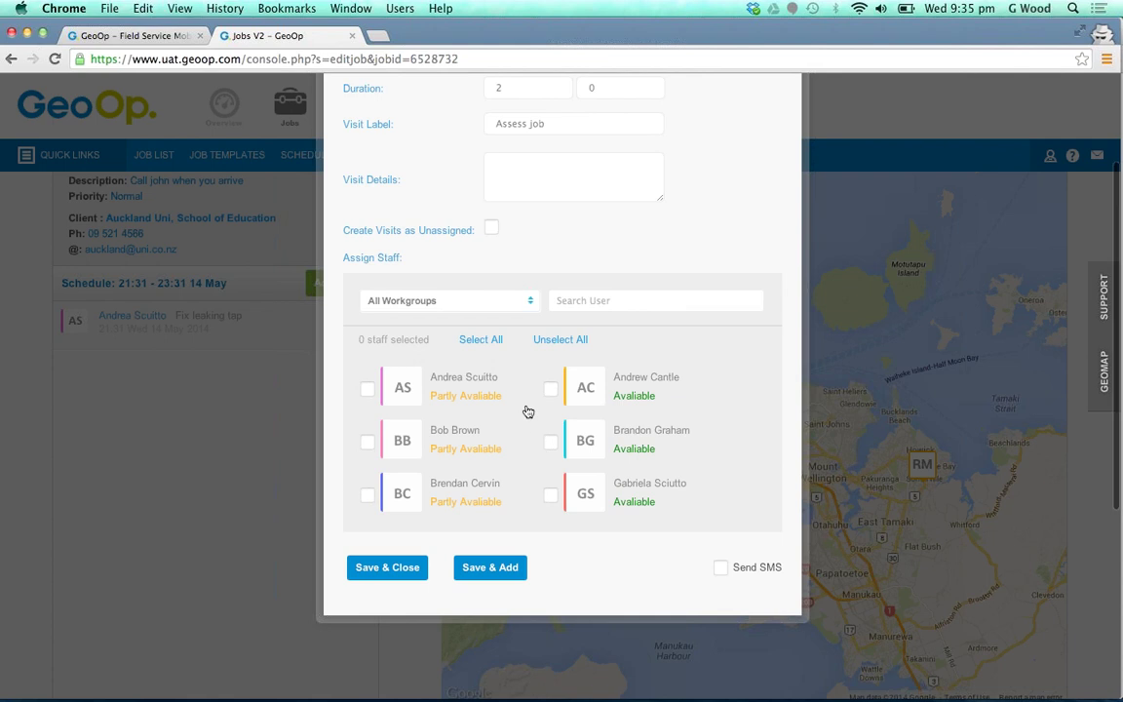
{"action": "scroll", "coordinate": [524, 412], "scroll_direction": "up", "scroll_amount": 1}
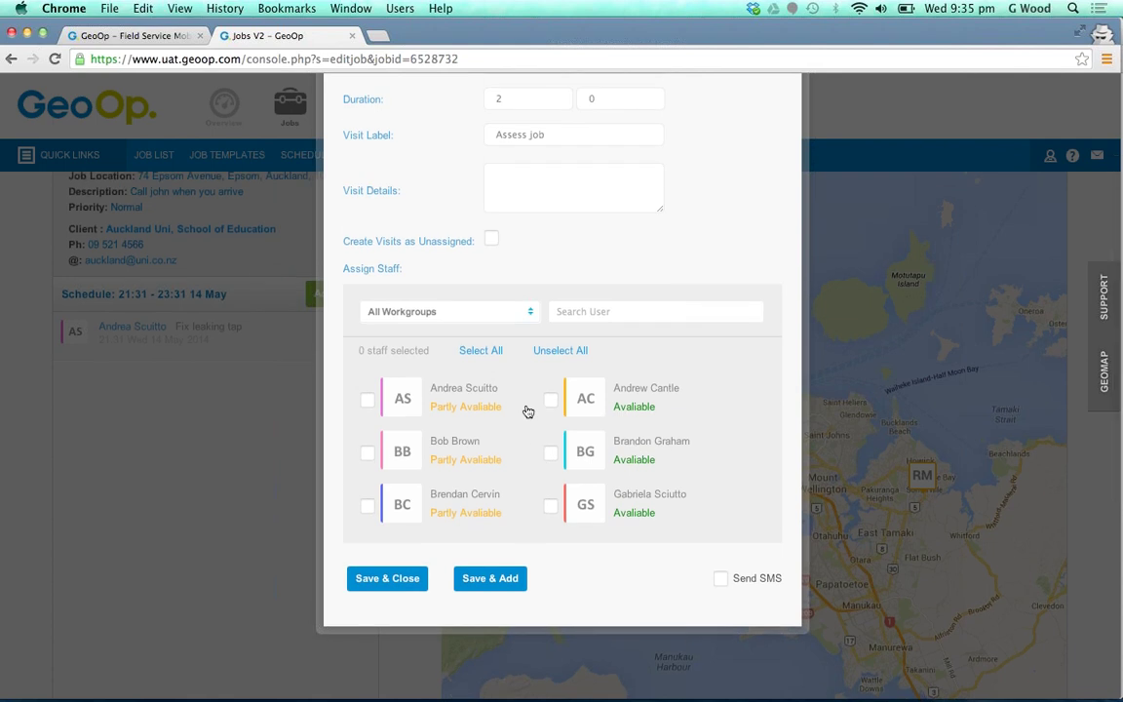
Assign the Assess job visit to the first two listed staff members and save it.
{"action": "scroll", "coordinate": [526, 408], "scroll_direction": "up", "scroll_amount": 3}
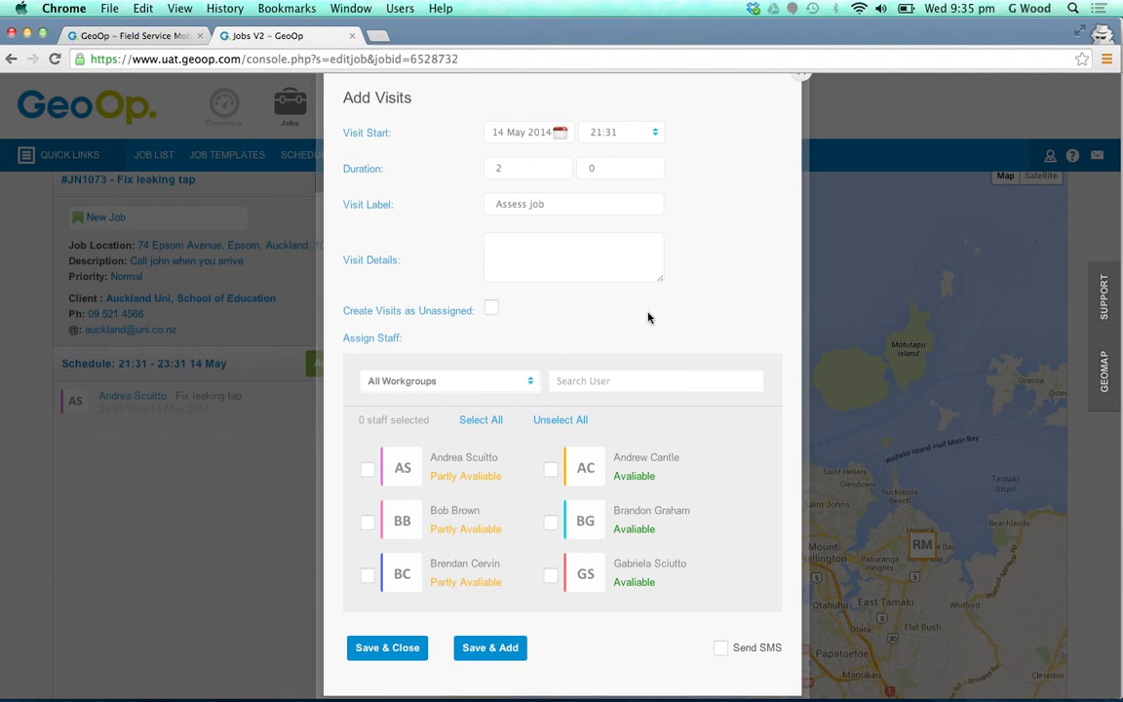
{"action": "scroll", "coordinate": [648, 316], "scroll_direction": "down", "scroll_amount": 3}
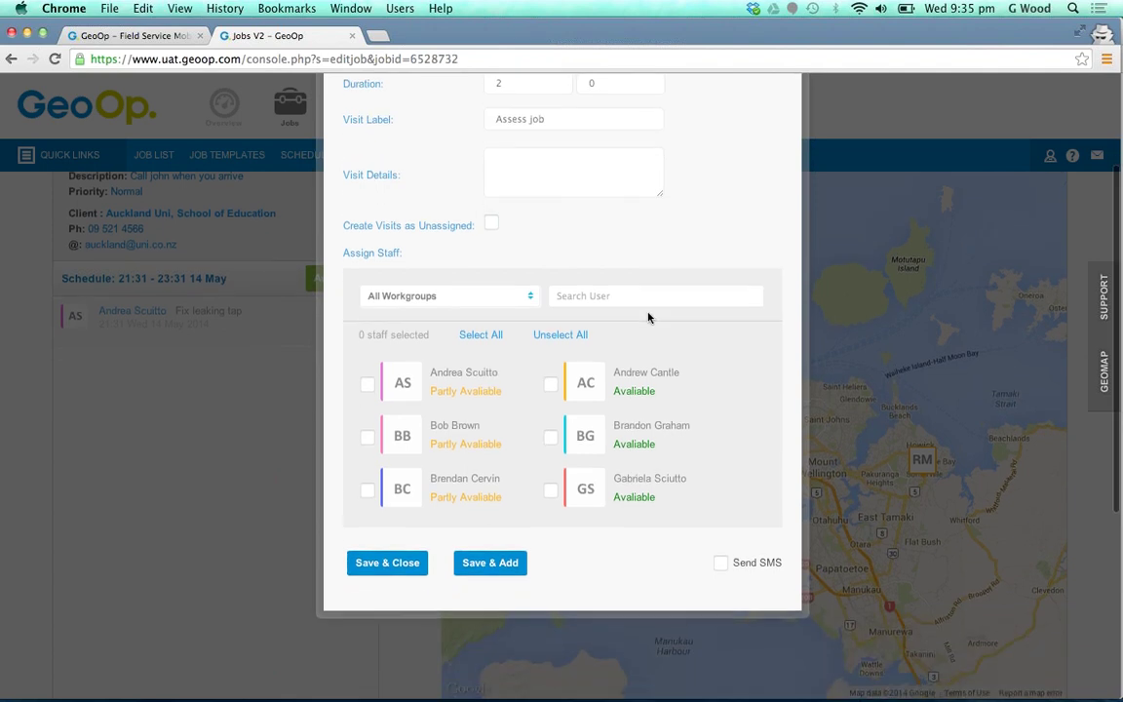
{"action": "left_click", "coordinate": [367, 384]}
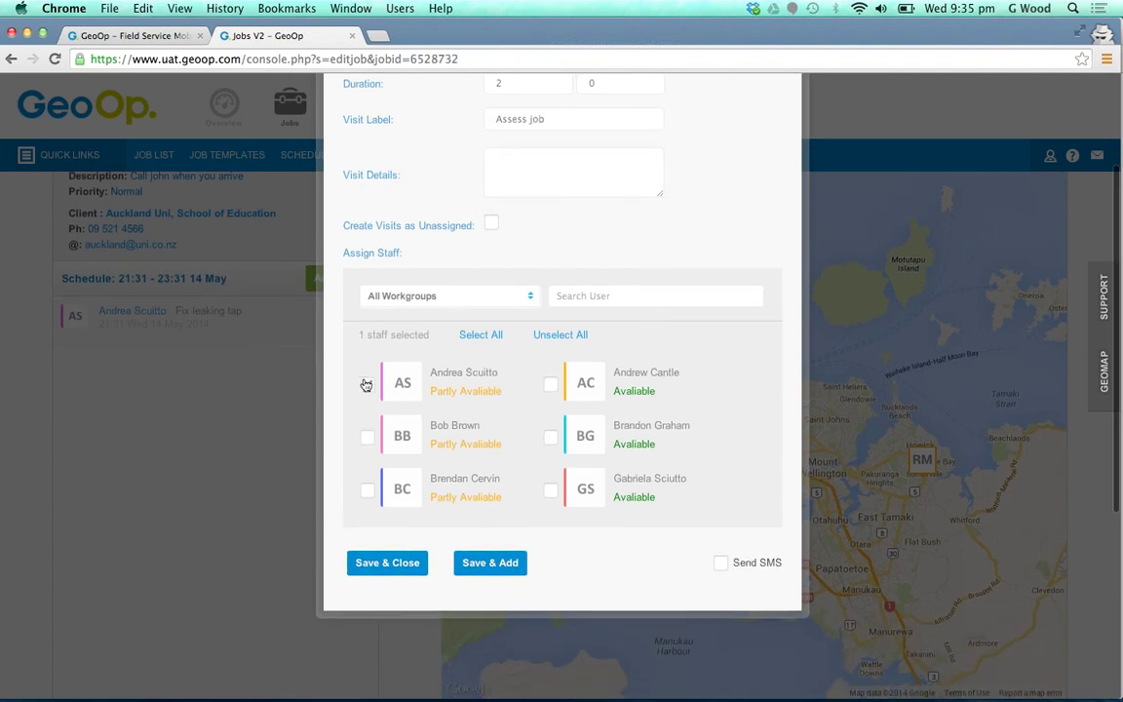
{"action": "left_click", "coordinate": [551, 384]}
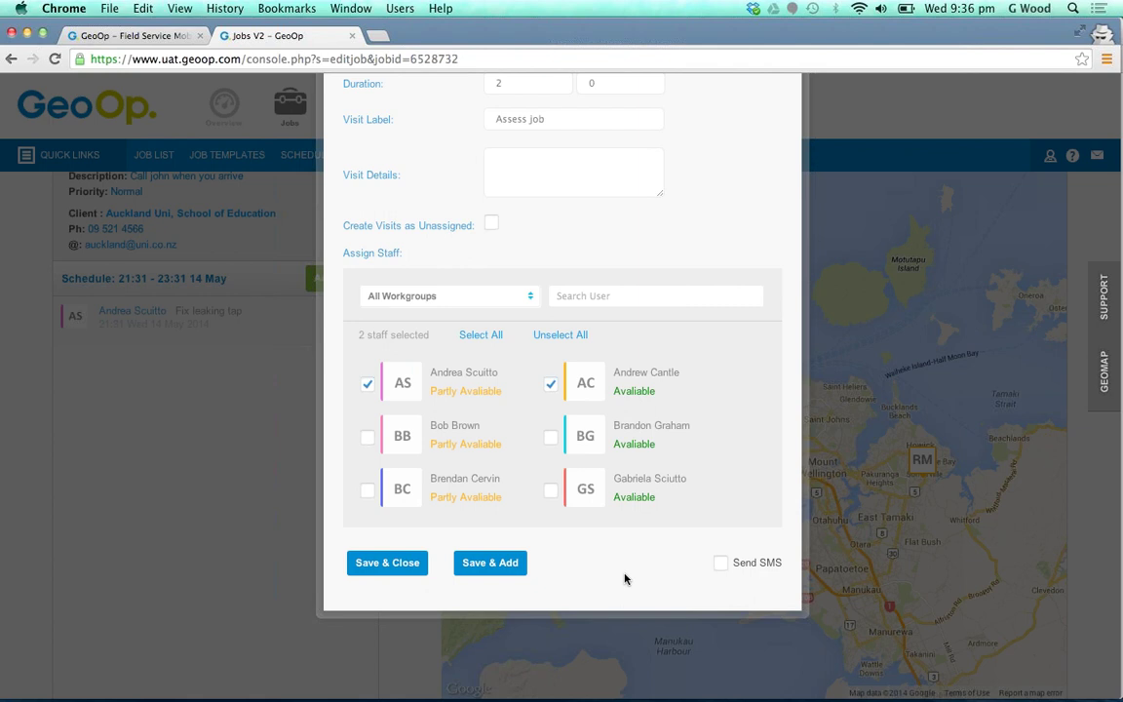
{"action": "scroll", "coordinate": [653, 575], "scroll_direction": "down", "scroll_amount": 1}
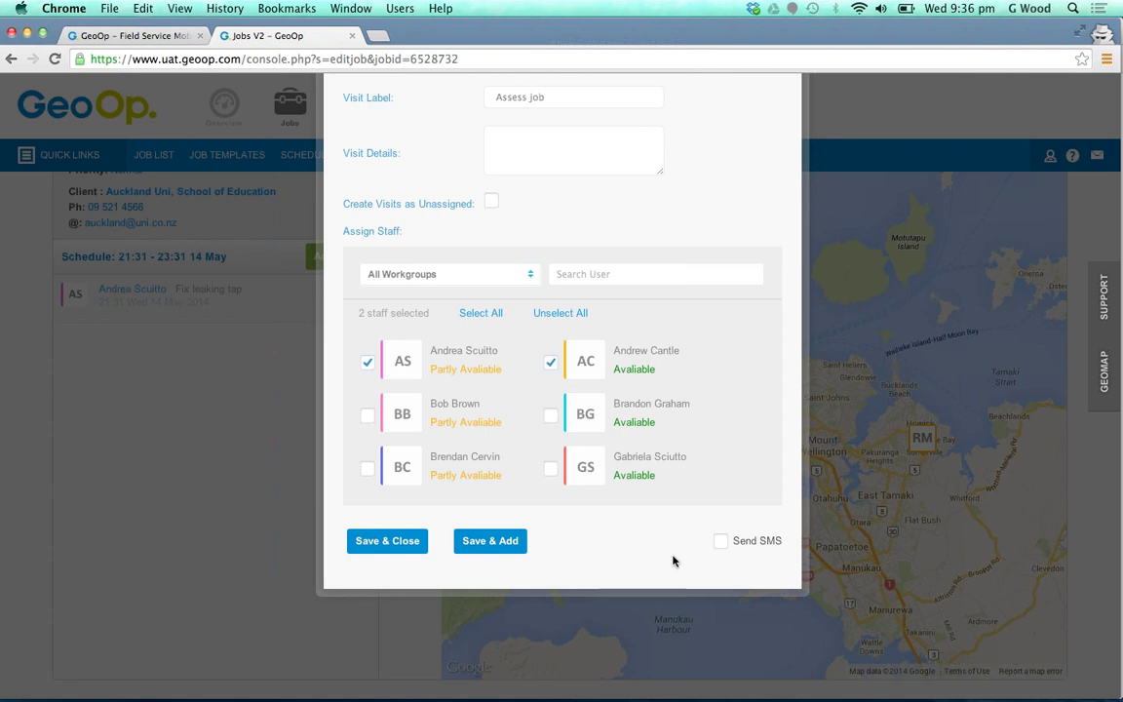
{"action": "scroll", "coordinate": [673, 560], "scroll_direction": "up", "scroll_amount": 1}
{"action": "scroll", "coordinate": [673, 561], "scroll_direction": "up", "scroll_amount": 5}
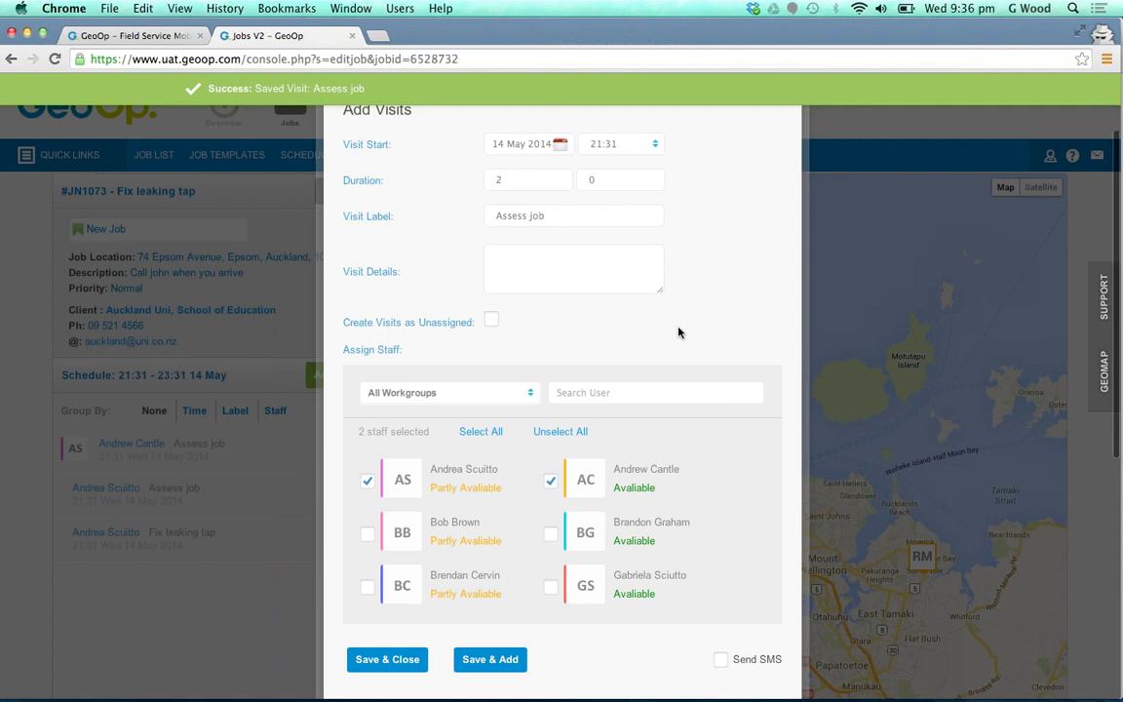
Label the next visit 'Partake work', starting 15 May 2014 at 10:10.
{"action": "scroll", "coordinate": [643, 312], "scroll_direction": "up", "scroll_amount": 1}
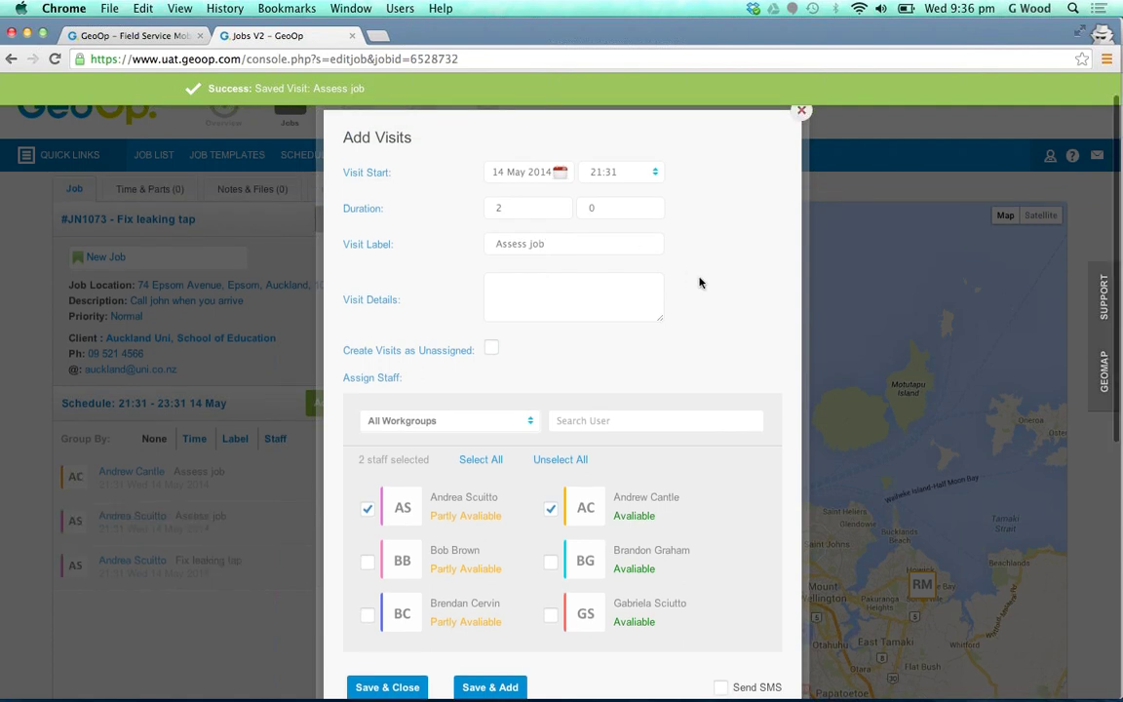
{"action": "scroll", "coordinate": [585, 244], "scroll_direction": "up", "scroll_amount": 1}
{"action": "left_click_drag", "start_coordinate": [554, 267], "coordinate": [426, 270]}
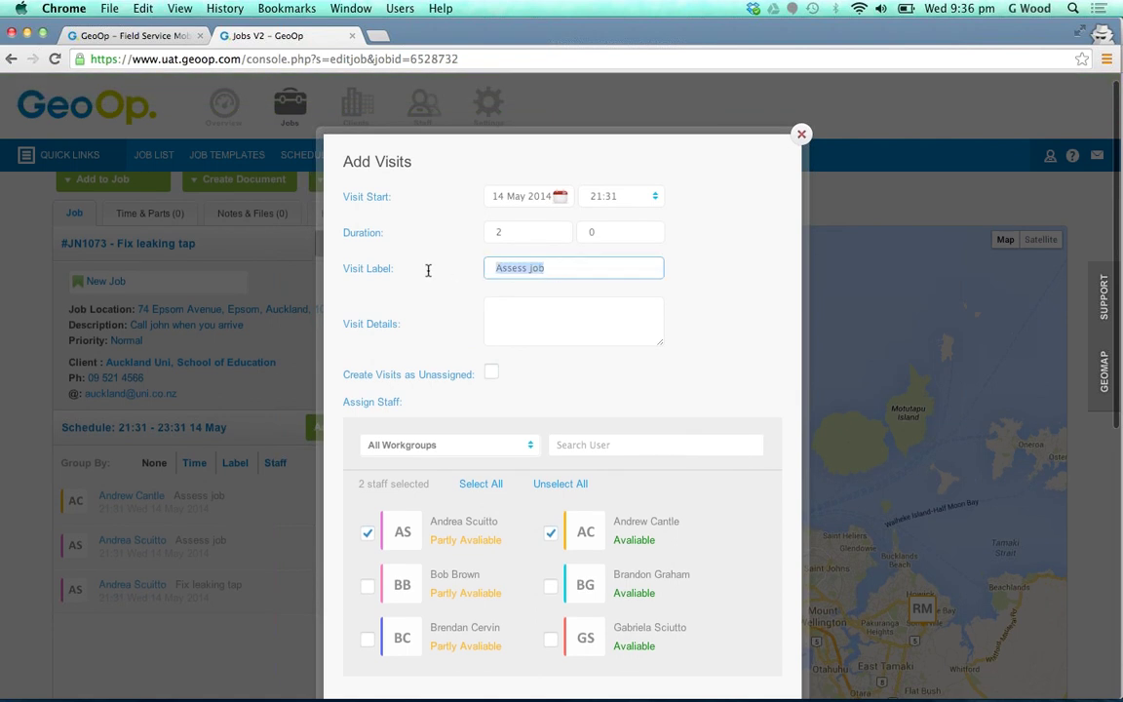
{"action": "type", "text": "Partake"}
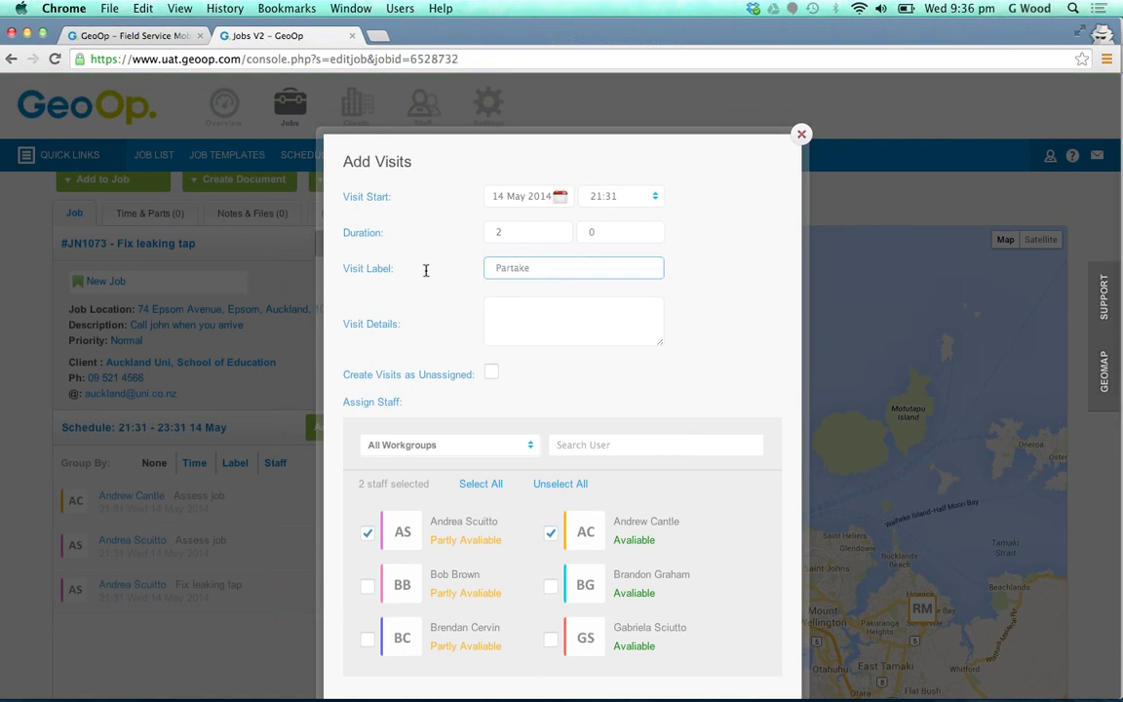
{"action": "type", "text": " work"}
{"action": "left_click", "coordinate": [678, 255]}
{"action": "left_click", "coordinate": [551, 198]}
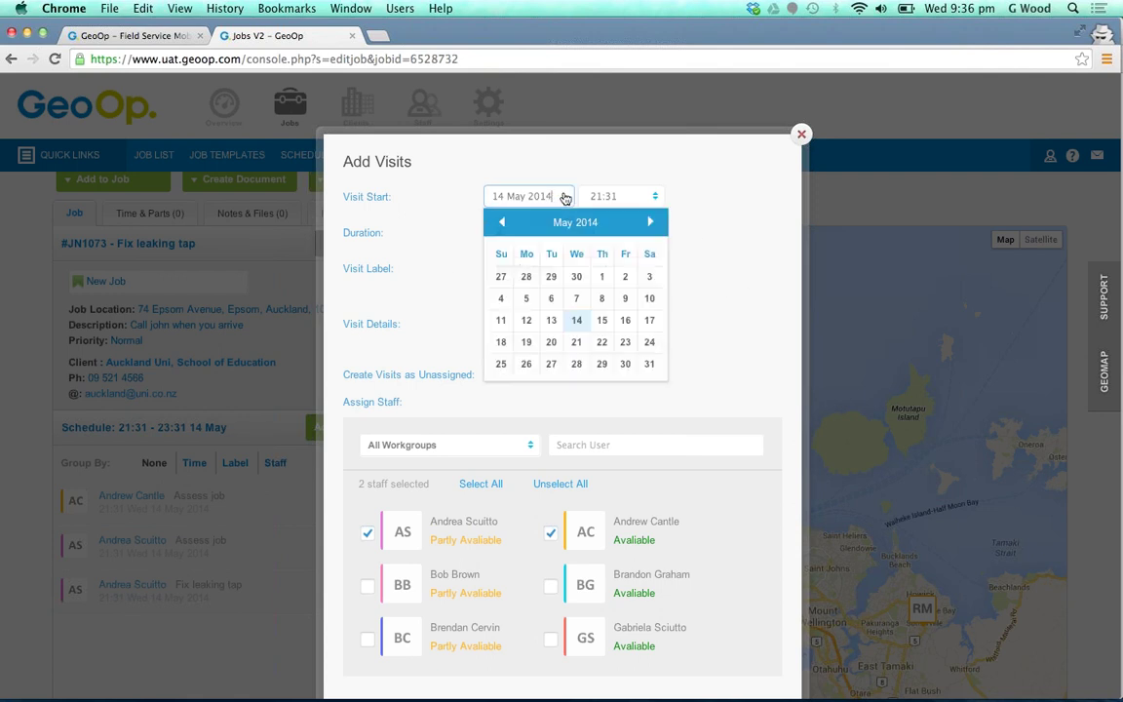
{"action": "left_click", "coordinate": [605, 316]}
{"action": "left_click", "coordinate": [650, 196]}
{"action": "scroll", "coordinate": [629, 292], "scroll_direction": "up", "scroll_amount": 10}
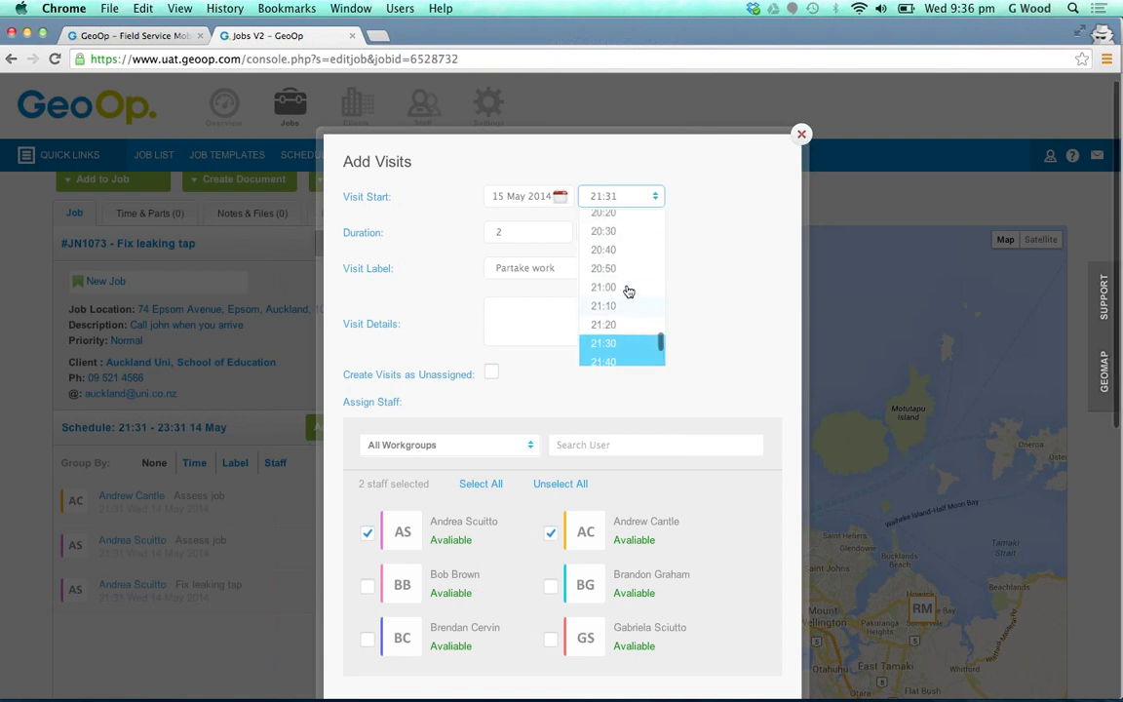
{"action": "scroll", "coordinate": [628, 292], "scroll_direction": "up", "scroll_amount": 9}
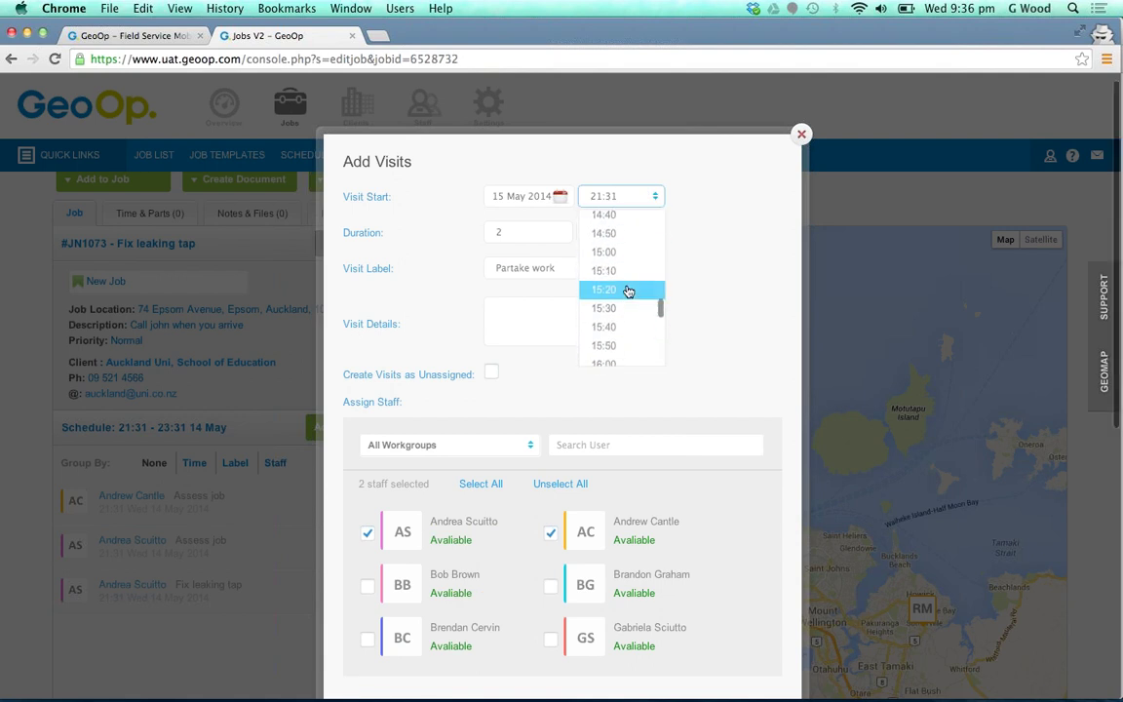
{"action": "scroll", "coordinate": [620, 230], "scroll_direction": "up", "scroll_amount": 3}
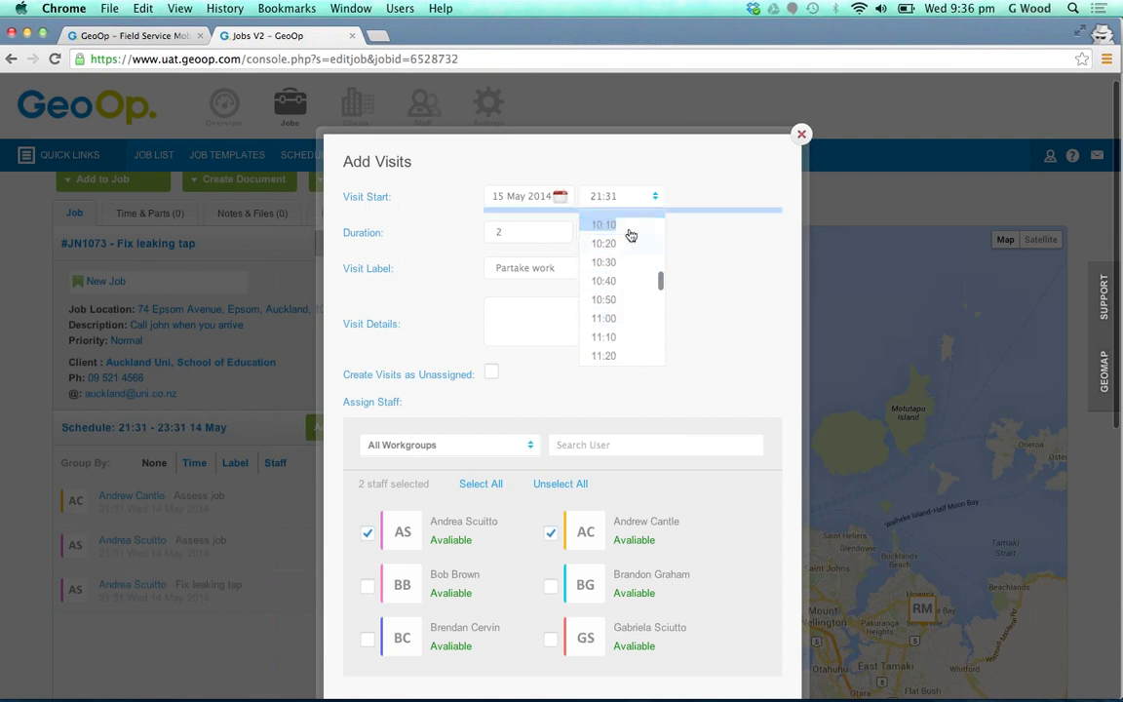
{"action": "left_click", "coordinate": [620, 225]}
Swap the first staff member for another one and save the Partake work visits.
{"action": "scroll", "coordinate": [702, 263], "scroll_direction": "down", "scroll_amount": 5}
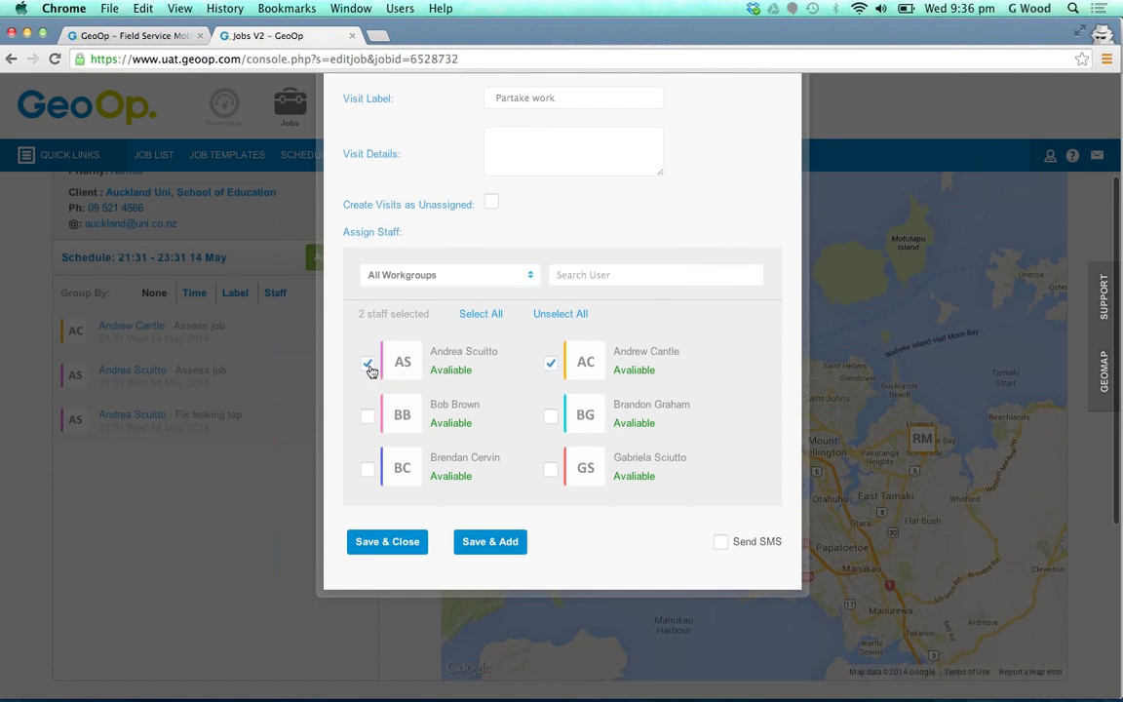
{"action": "left_click", "coordinate": [369, 364]}
{"action": "left_click", "coordinate": [553, 416]}
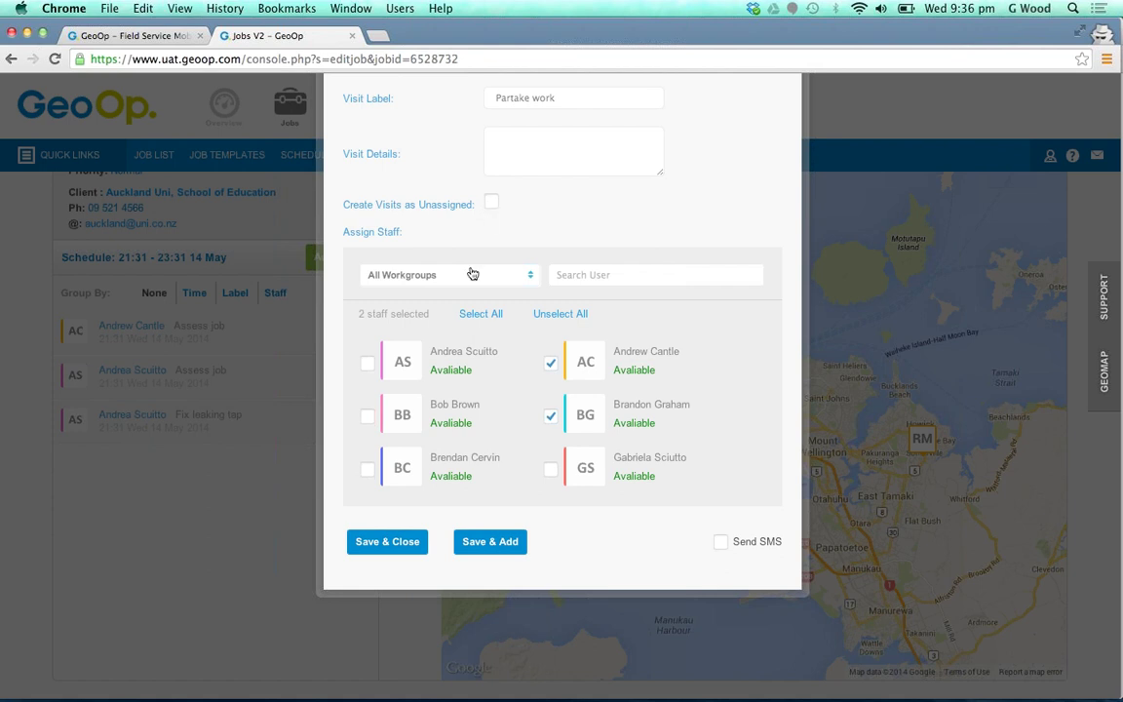
{"action": "left_click", "coordinate": [409, 551]}
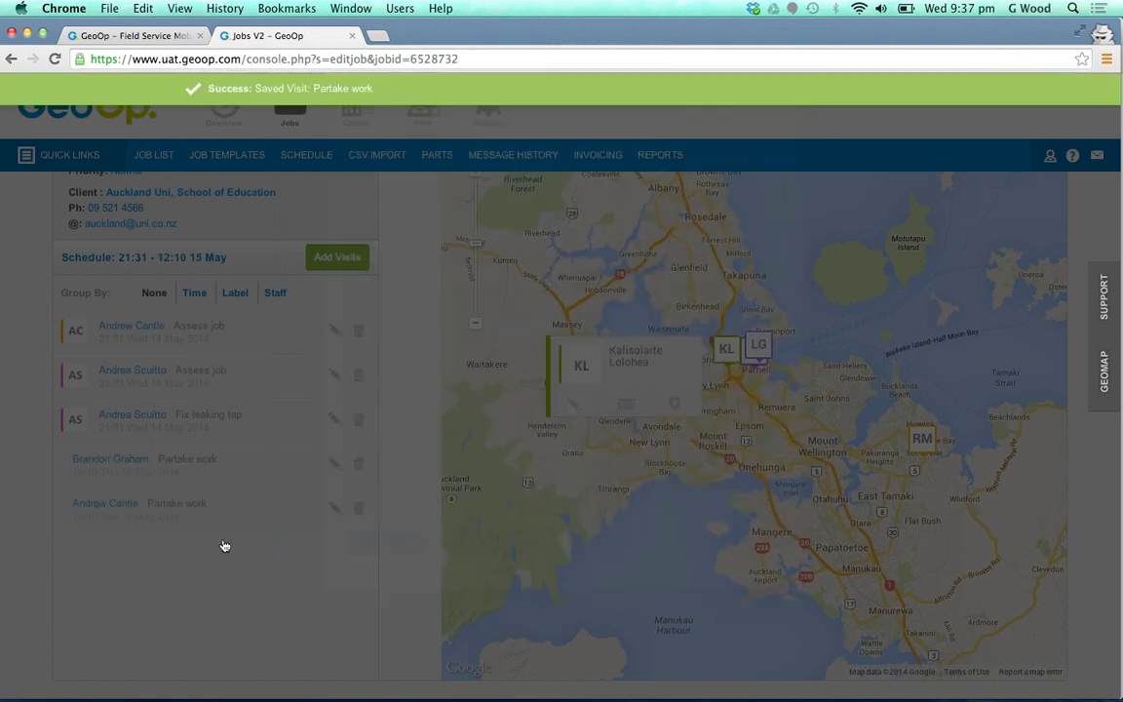
{"action": "scroll", "coordinate": [393, 528], "scroll_direction": "up", "scroll_amount": 2}
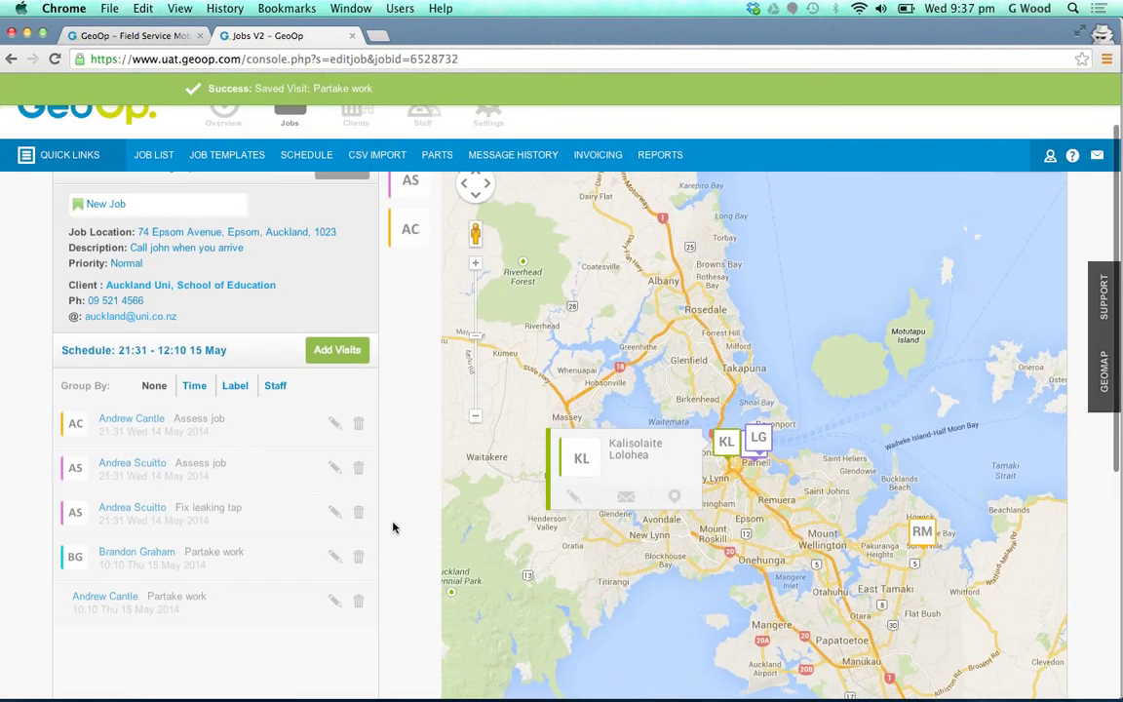
{"action": "scroll", "coordinate": [392, 528], "scroll_direction": "up", "scroll_amount": 2}
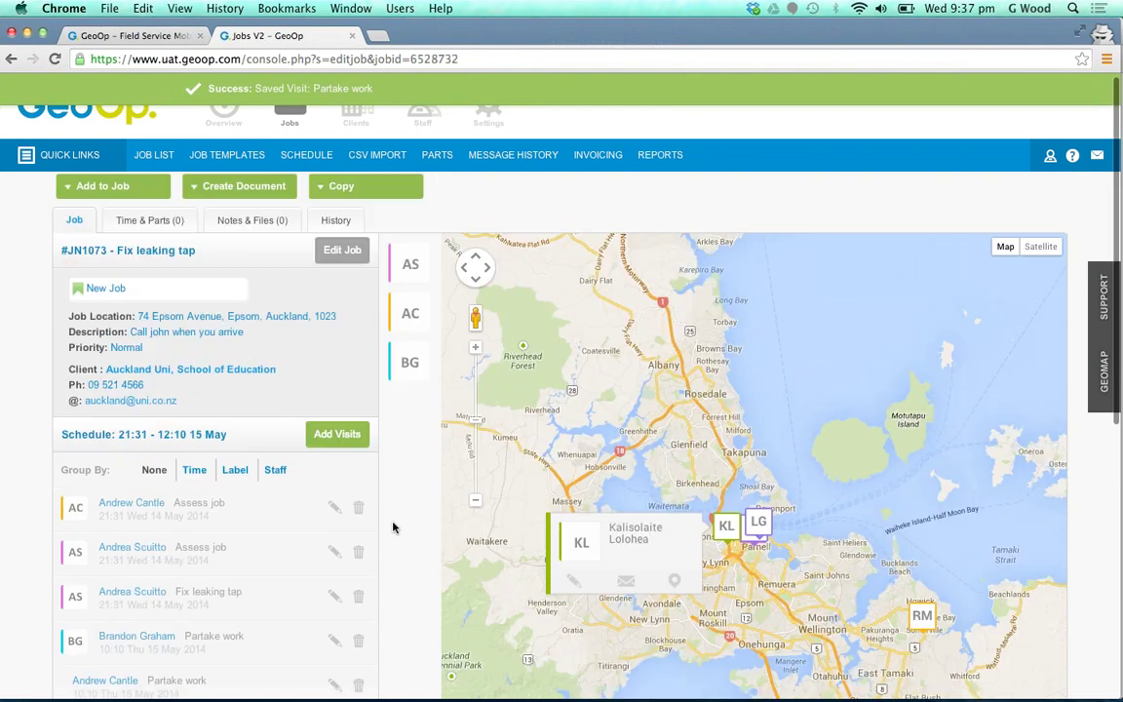
{"action": "scroll", "coordinate": [393, 527], "scroll_direction": "down", "scroll_amount": 2}
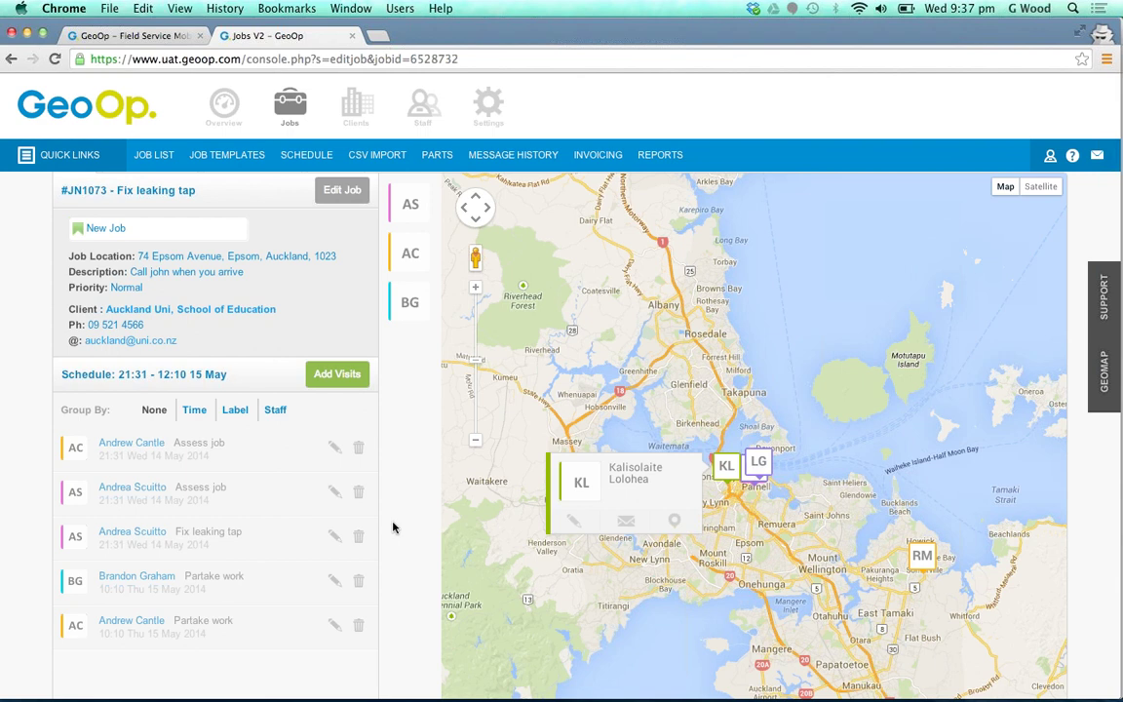
{"action": "scroll", "coordinate": [393, 527], "scroll_direction": "up", "scroll_amount": 1}
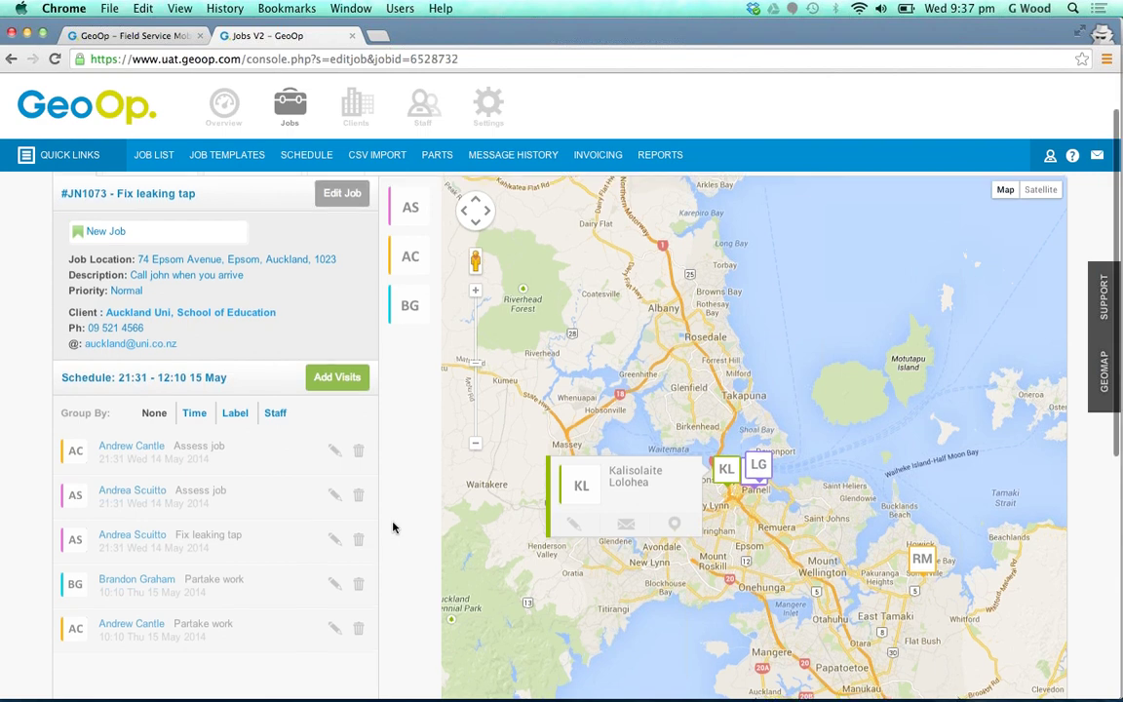
{"action": "scroll", "coordinate": [393, 527], "scroll_direction": "up", "scroll_amount": 2}
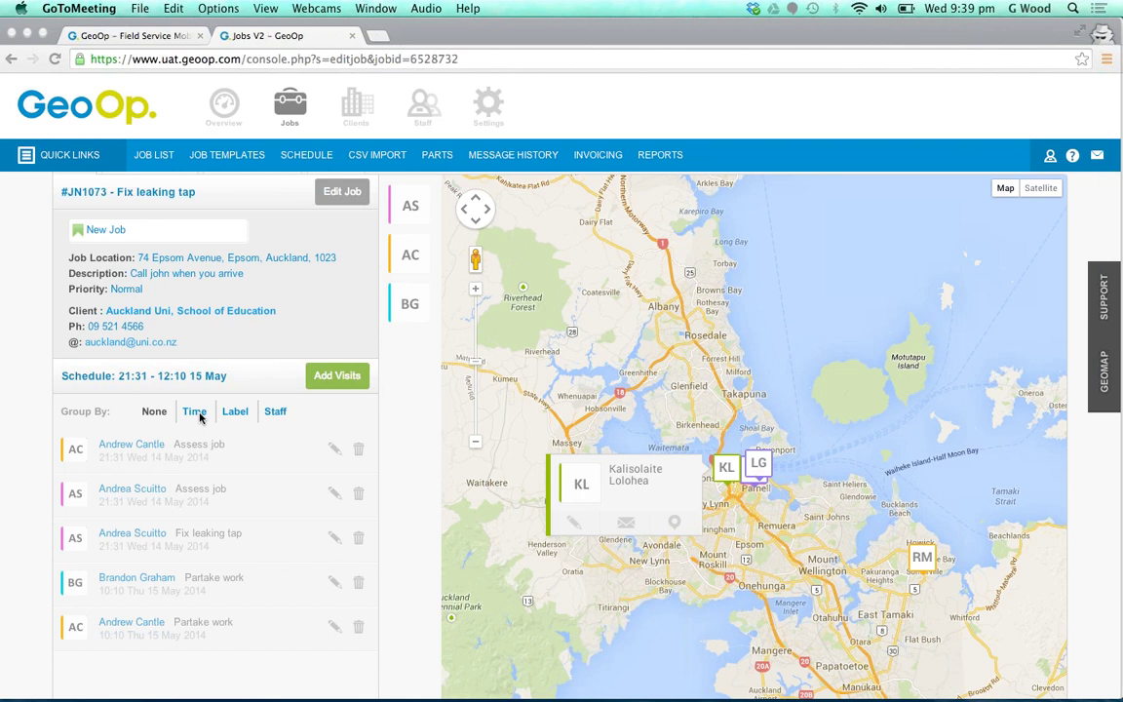
Regroup the visits by time, label, then staff, and edit the first staff member's two visits.
{"action": "left_click", "coordinate": [195, 412]}
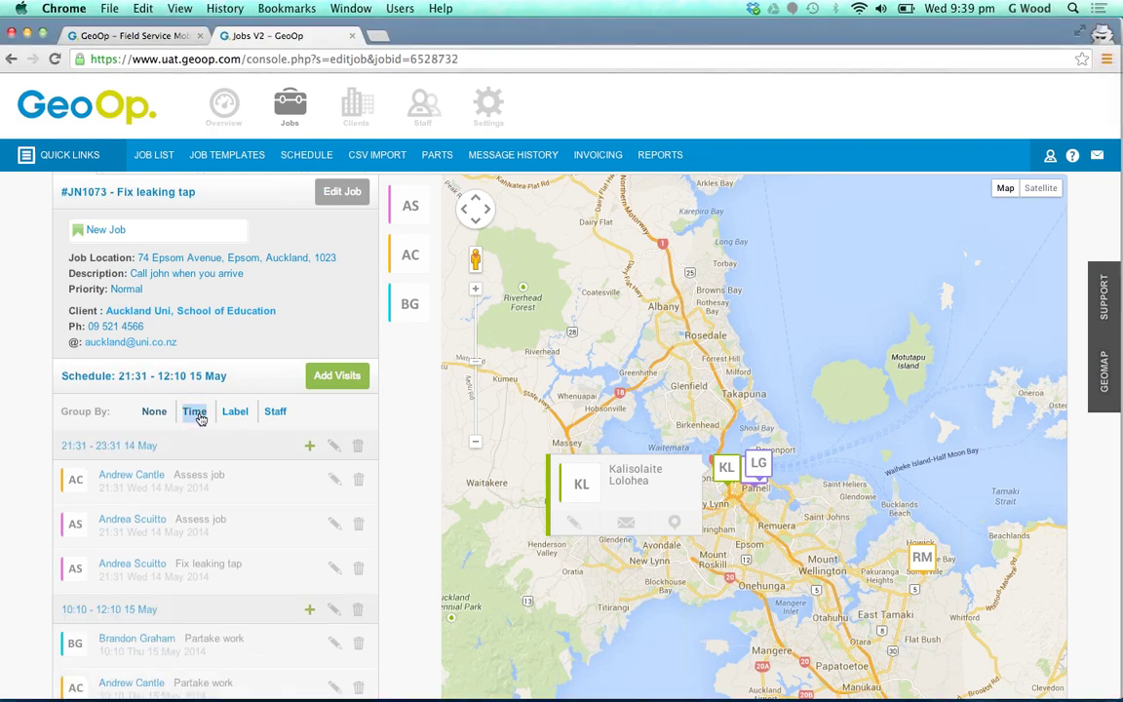
{"action": "left_click", "coordinate": [237, 416]}
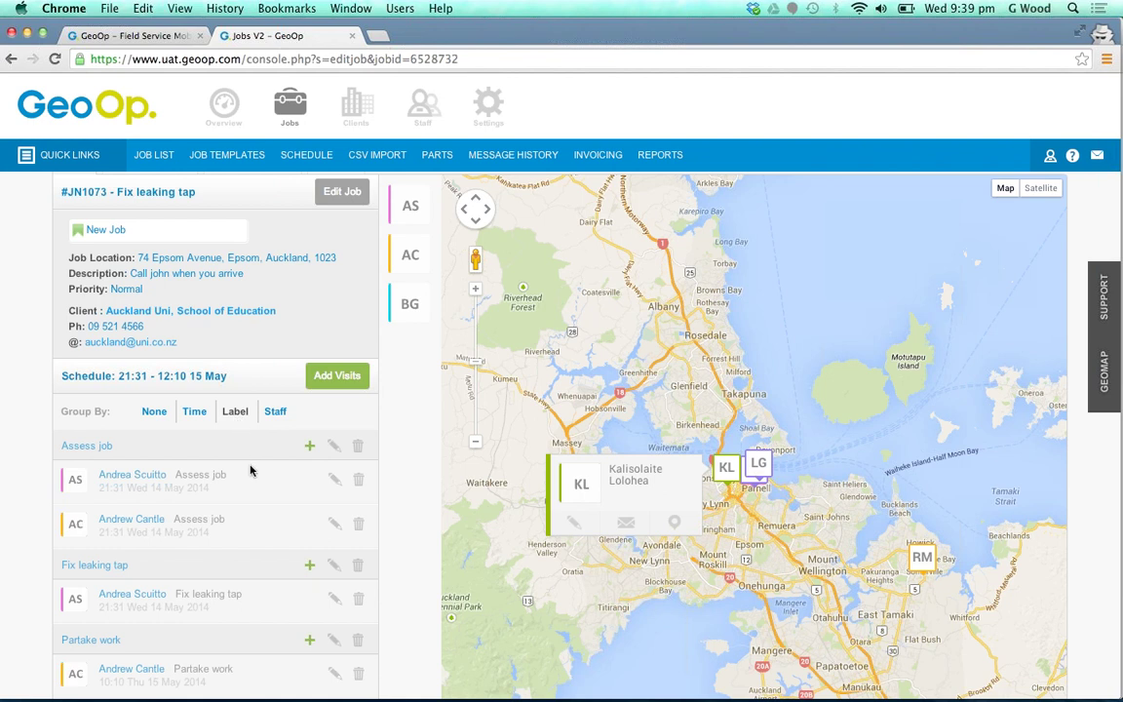
{"action": "left_click", "coordinate": [276, 412]}
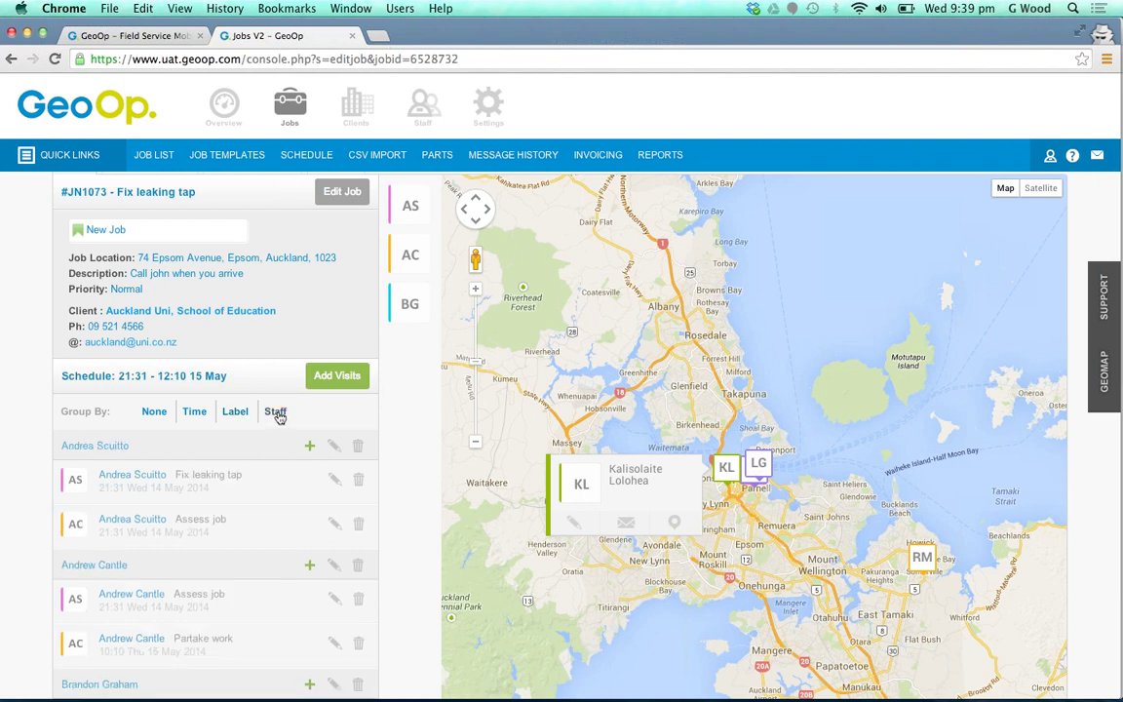
{"action": "scroll", "coordinate": [404, 447], "scroll_direction": "down", "scroll_amount": 3}
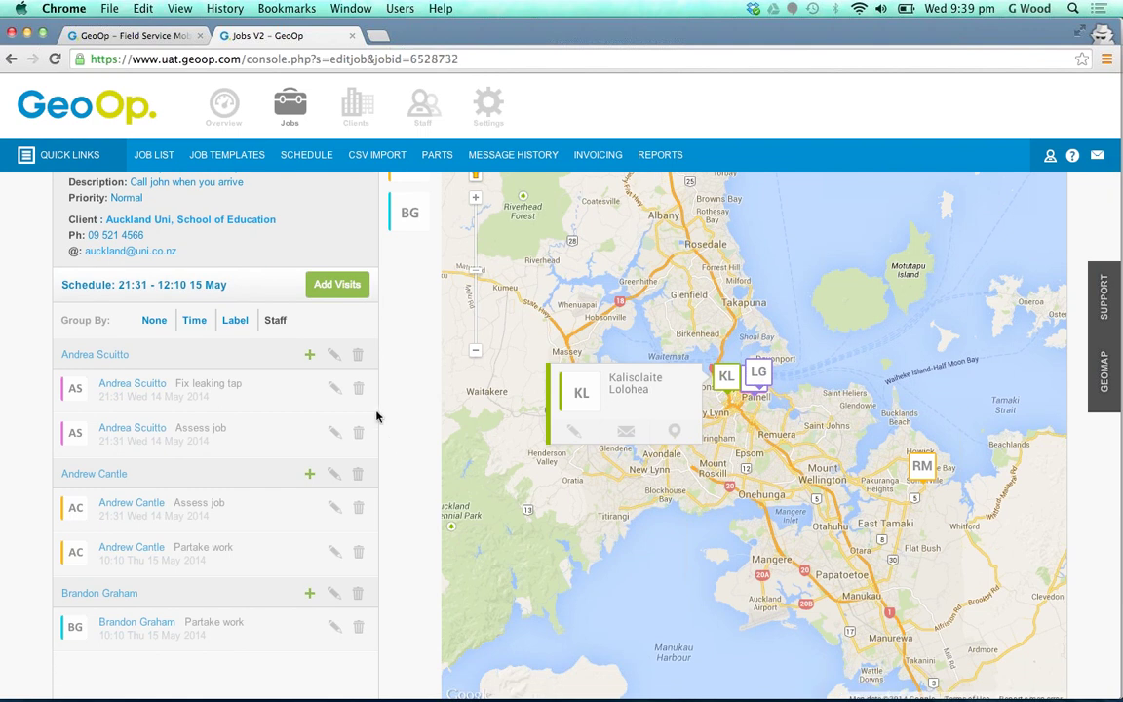
{"action": "left_click", "coordinate": [332, 355]}
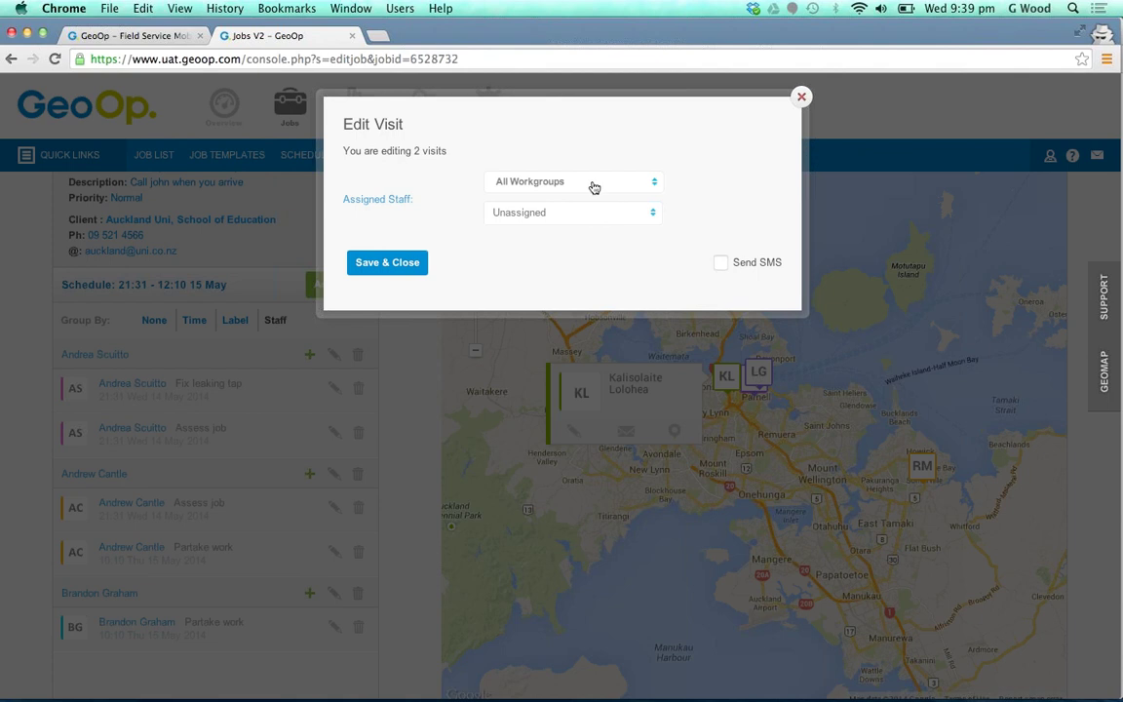
Close the Edit Visit dialog without saving and regroup the visit list by time.
{"action": "left_click", "coordinate": [593, 187]}
{"action": "left_click", "coordinate": [594, 187]}
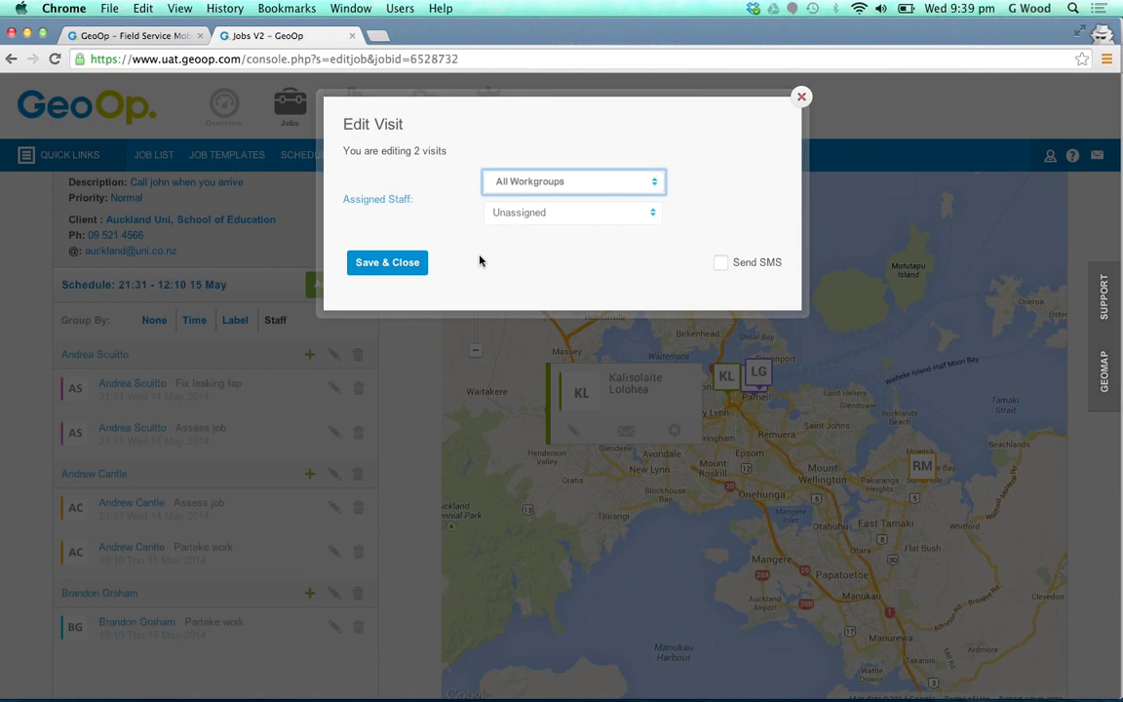
{"action": "left_click", "coordinate": [802, 97]}
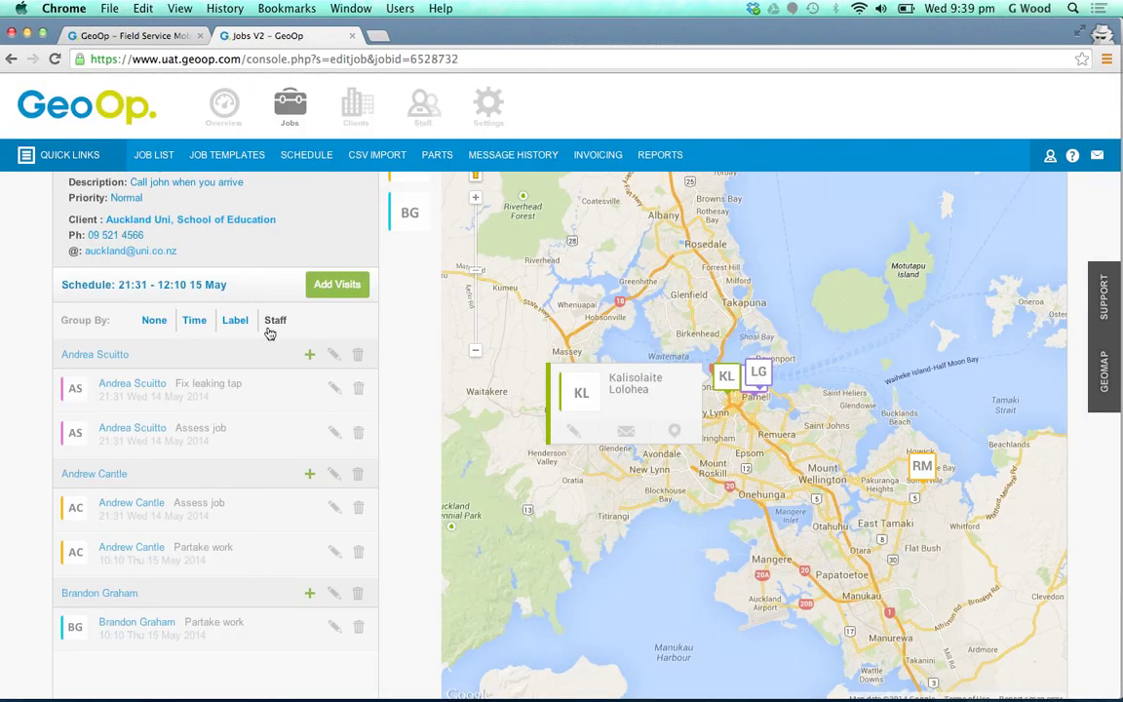
{"action": "left_click", "coordinate": [195, 321]}
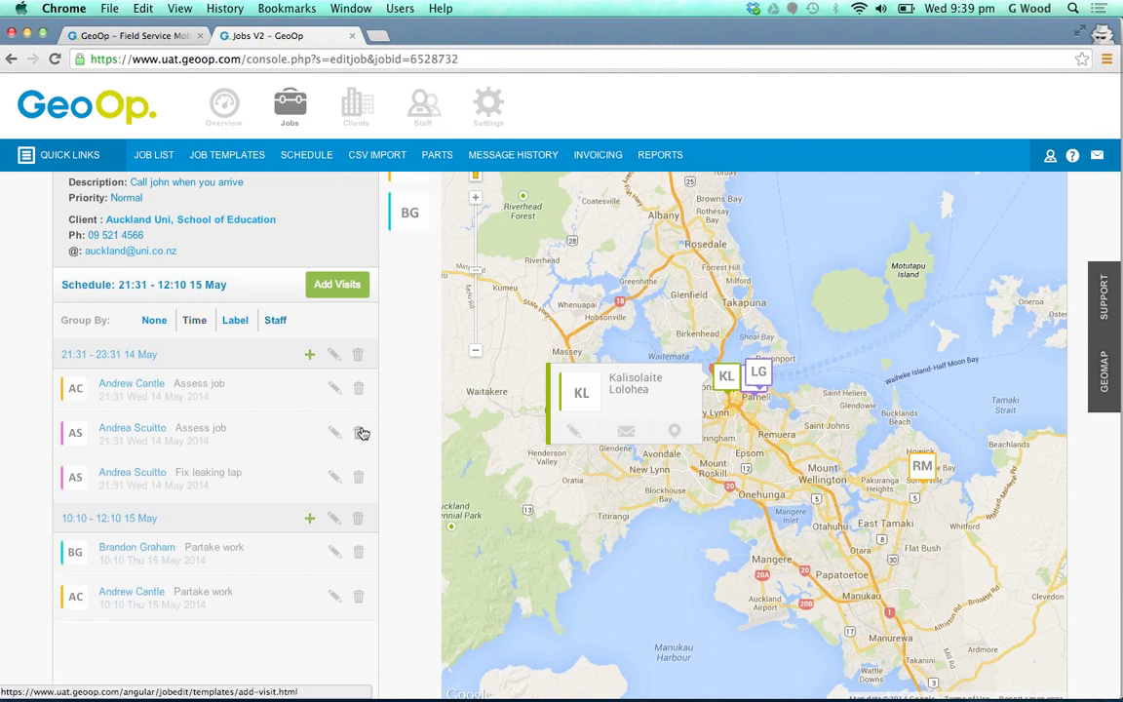
Inspect the first Assess visit's edit dialog, close it unchanged, and return to the list top.
{"action": "left_click", "coordinate": [333, 387]}
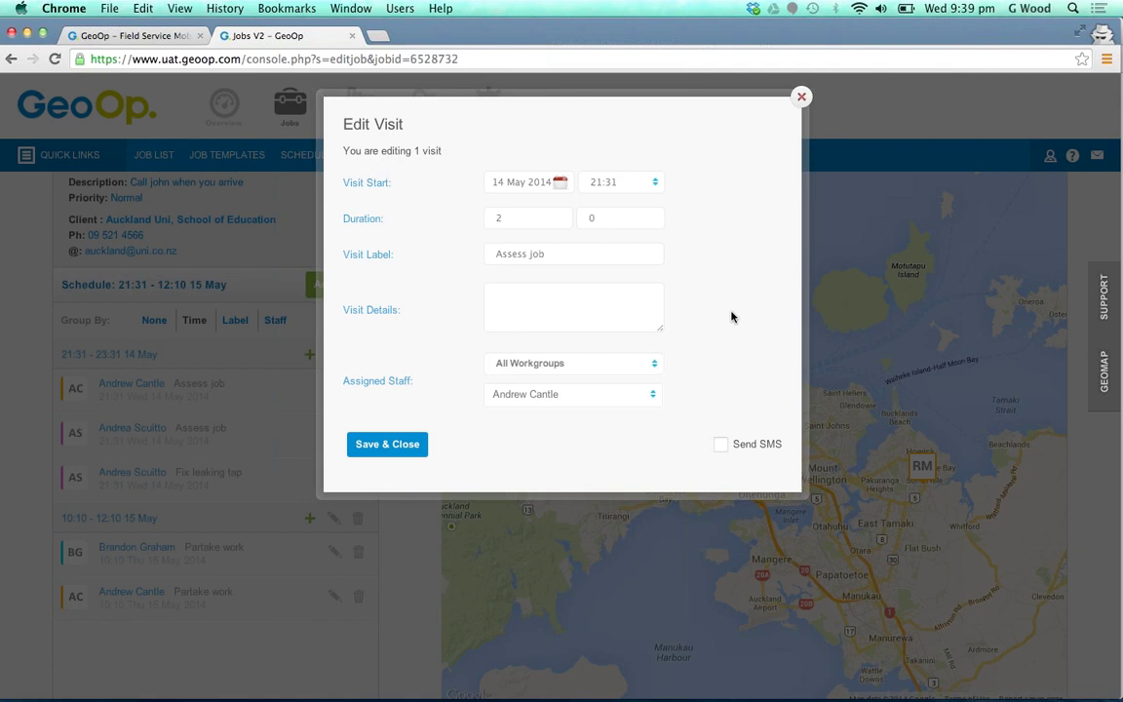
{"action": "left_click", "coordinate": [802, 95]}
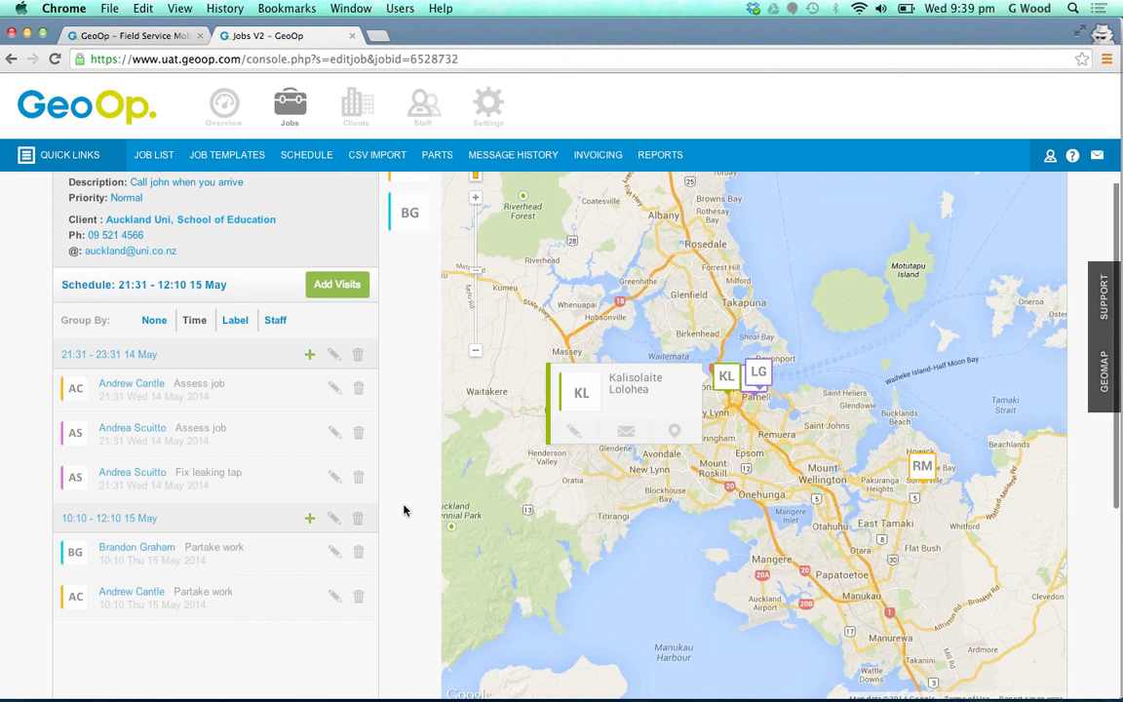
{"action": "scroll", "coordinate": [404, 508], "scroll_direction": "up", "scroll_amount": 3}
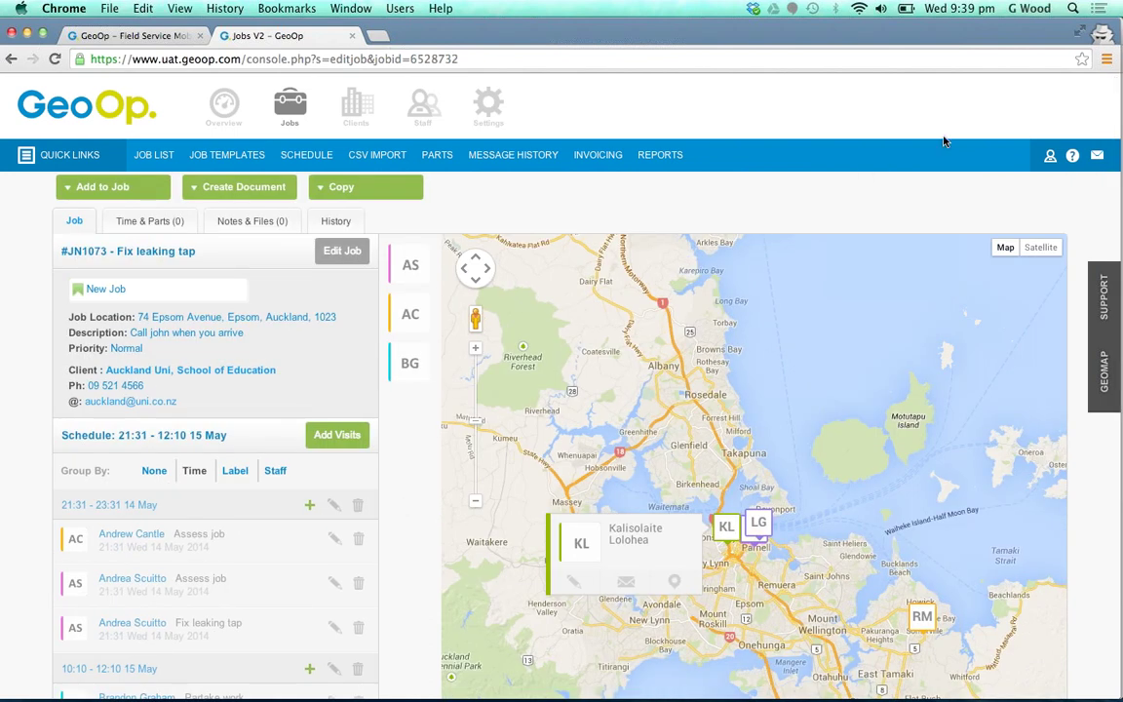